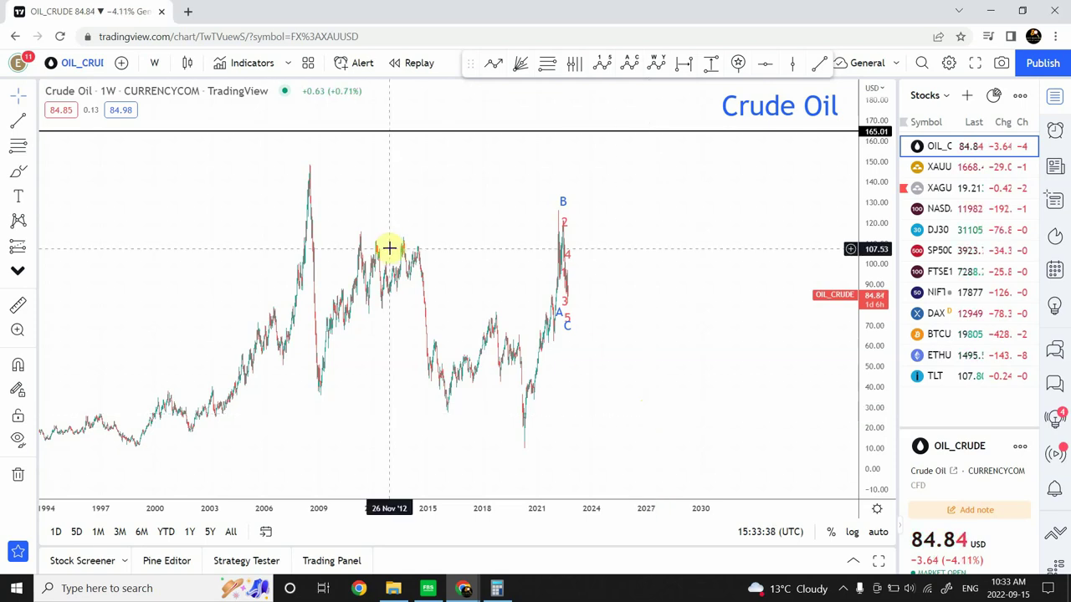
left_click(155, 64)
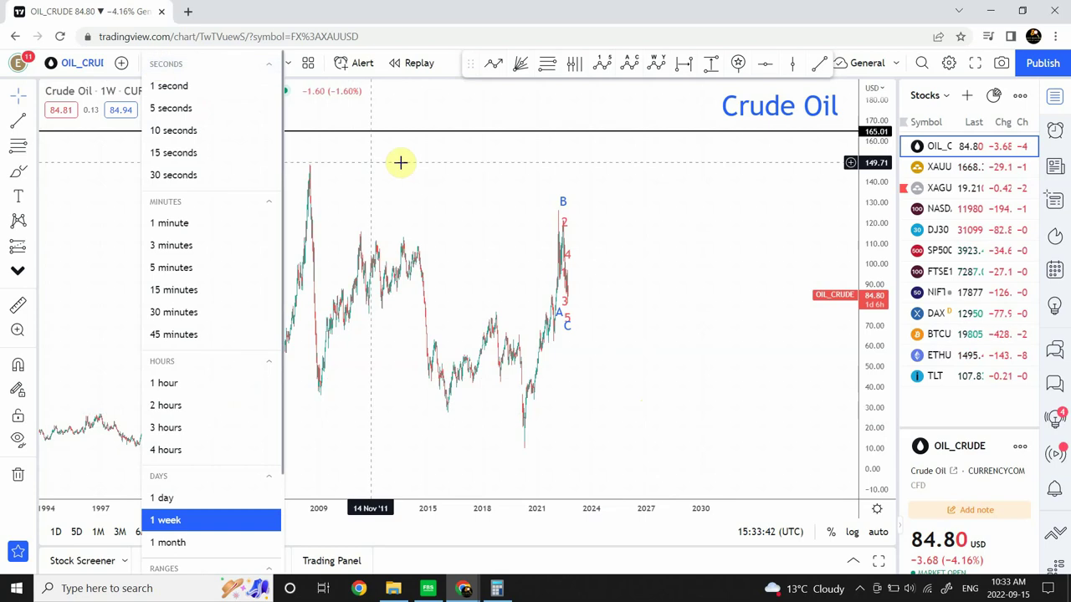
left_click(428, 173)
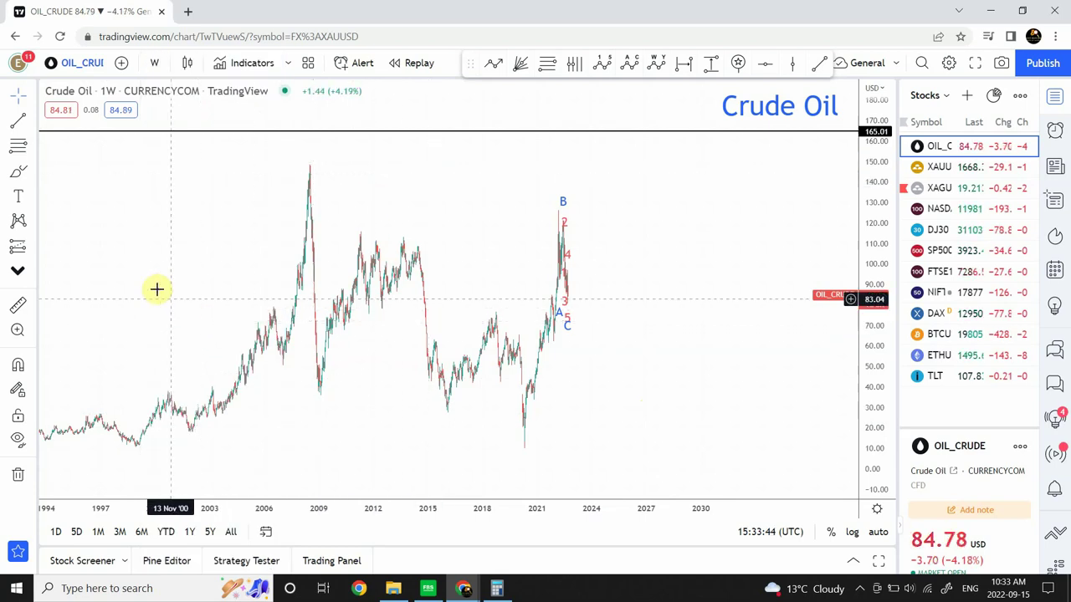
left_click_drag(156, 289, 251, 293)
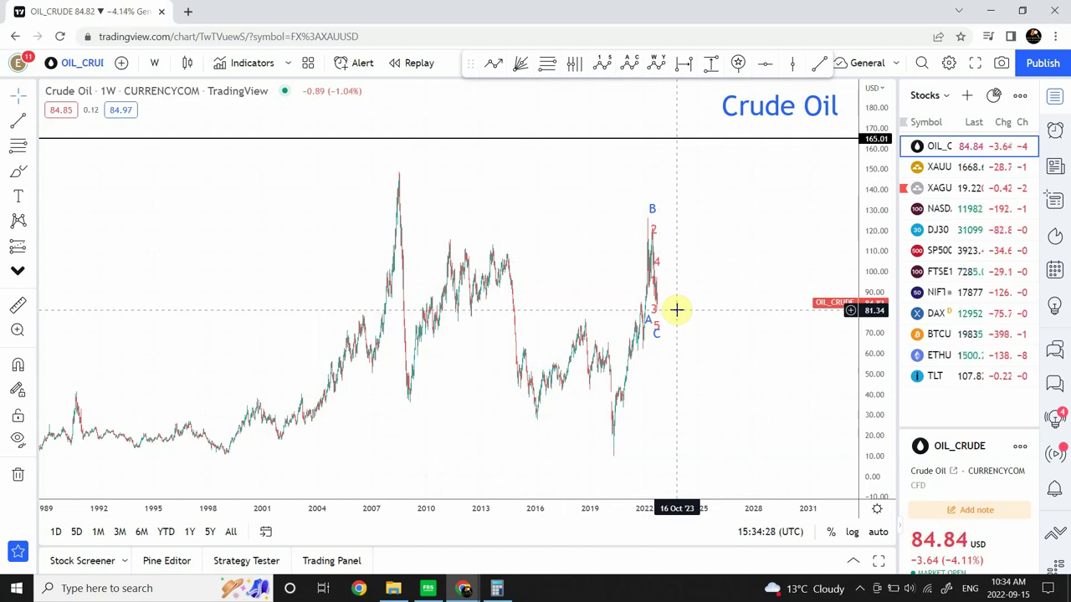
Step: Add a horizontal line across the weekly Crude Oil chart at the 2018 high and adjust it to 77.26
left_click(765, 64)
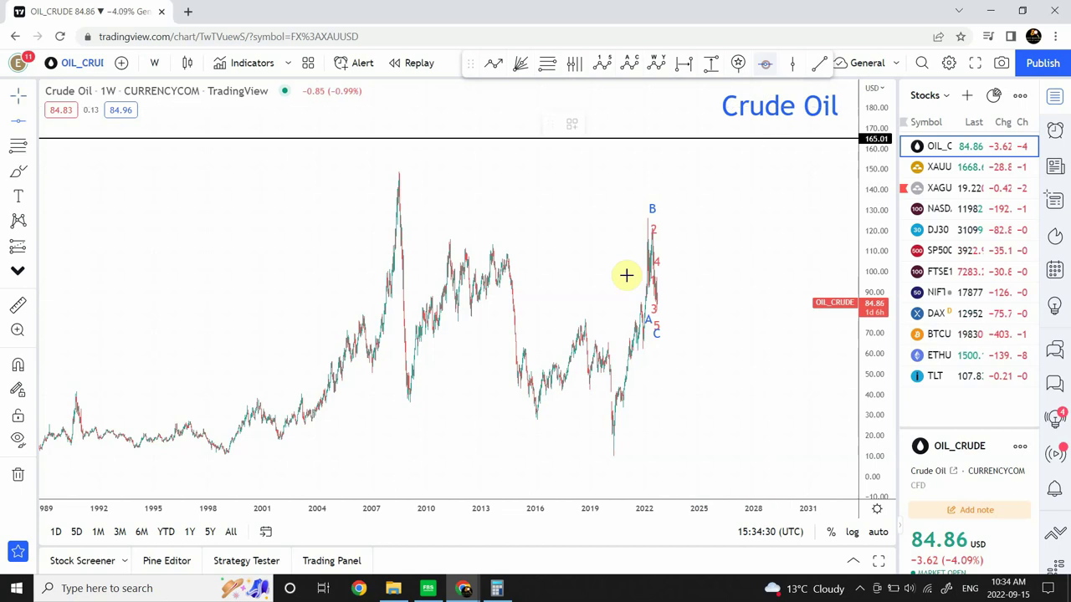
left_click(585, 321)
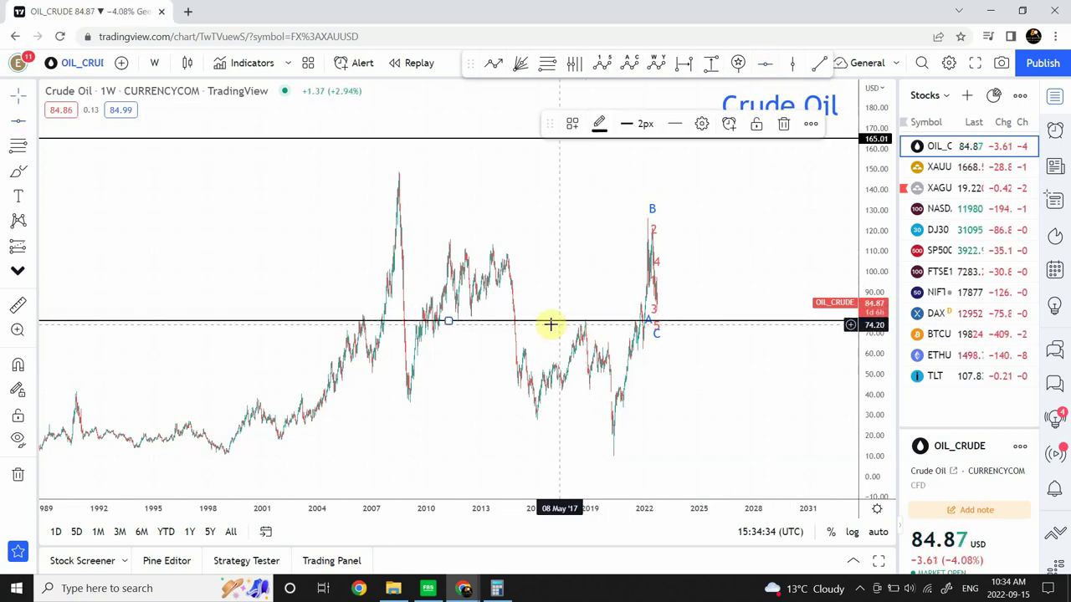
left_click_drag(447, 322, 473, 319)
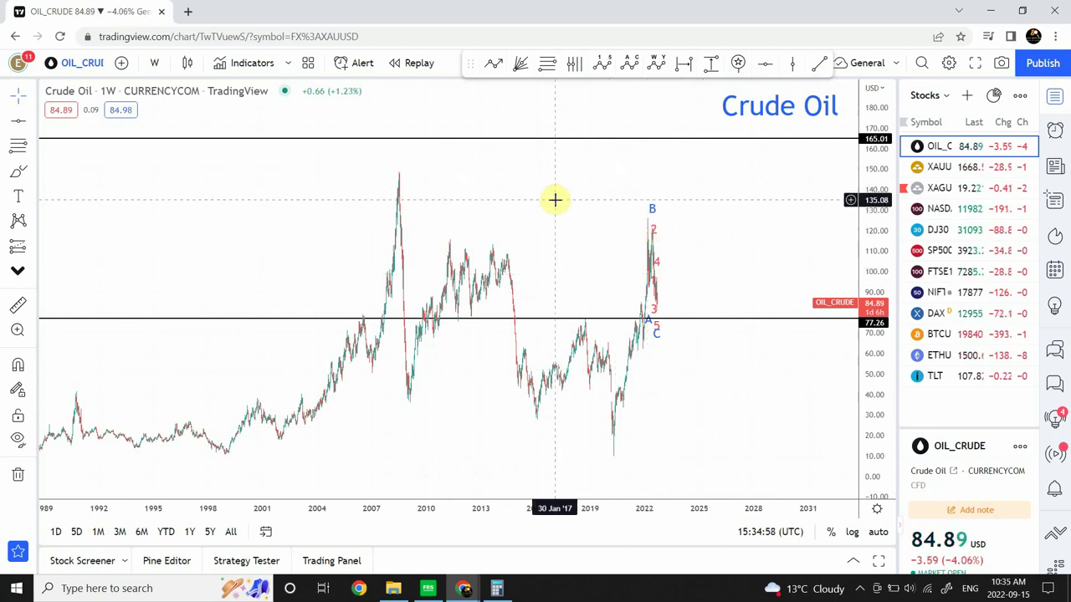
Step: Switch the chart to the 1 day interval and stretch the price scale around the recent candles
left_click(154, 63)
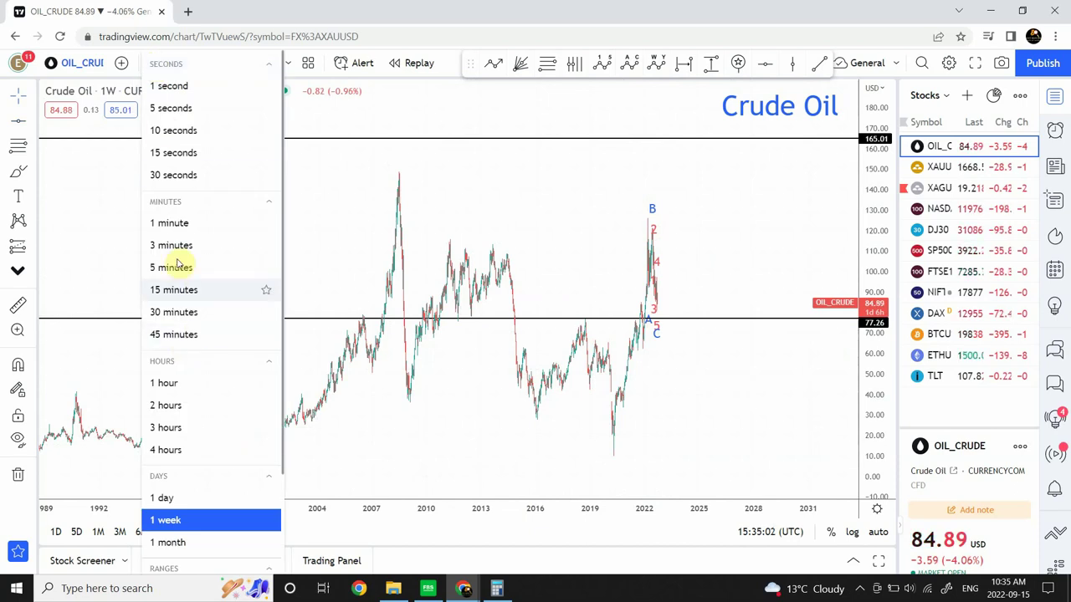
left_click(181, 498)
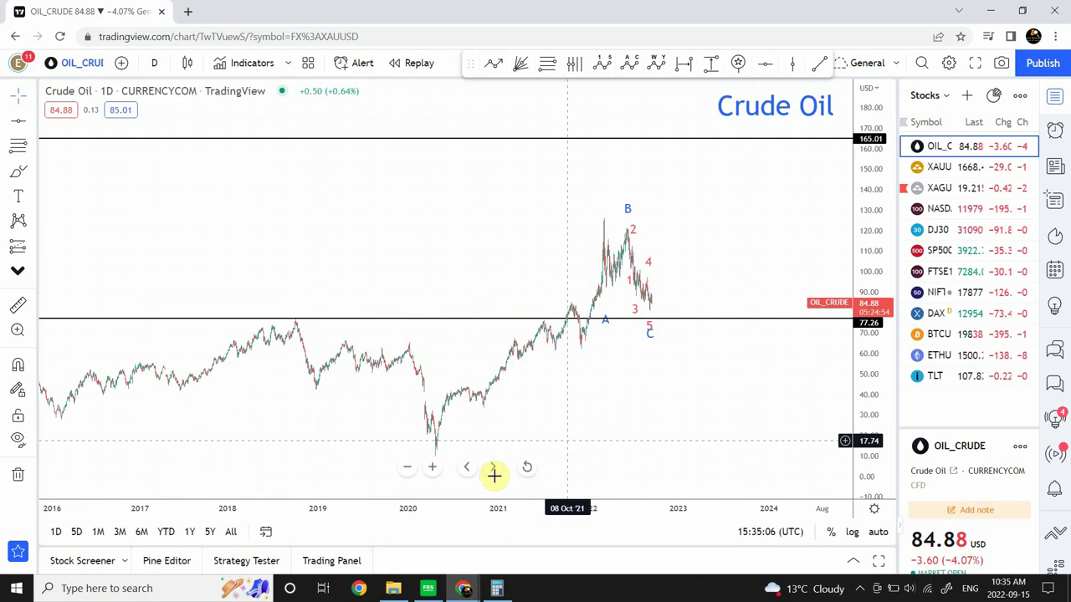
left_click(437, 471)
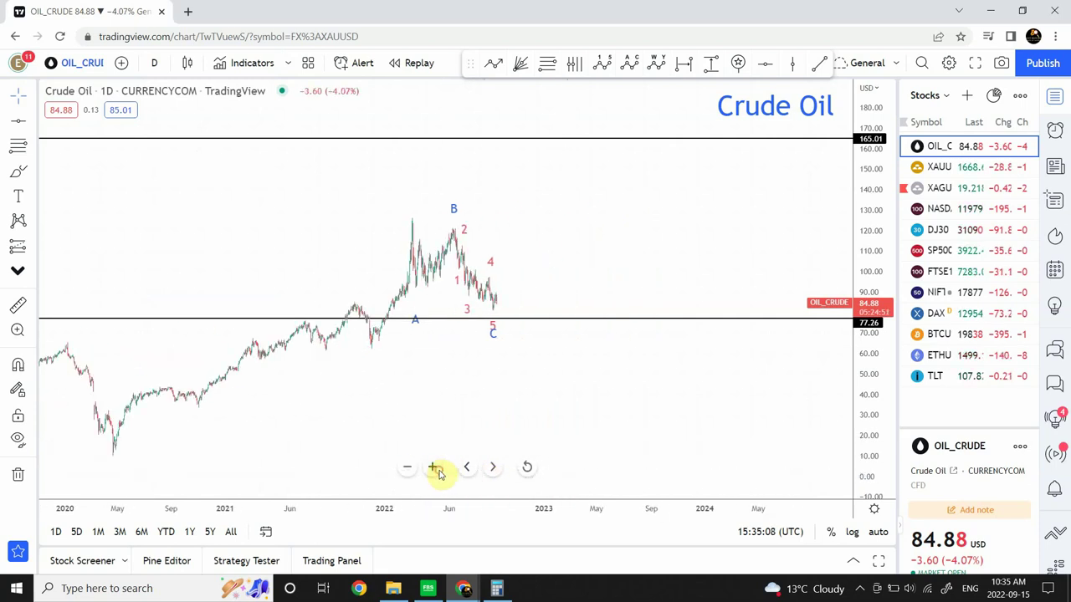
left_click_drag(870, 271, 862, 251)
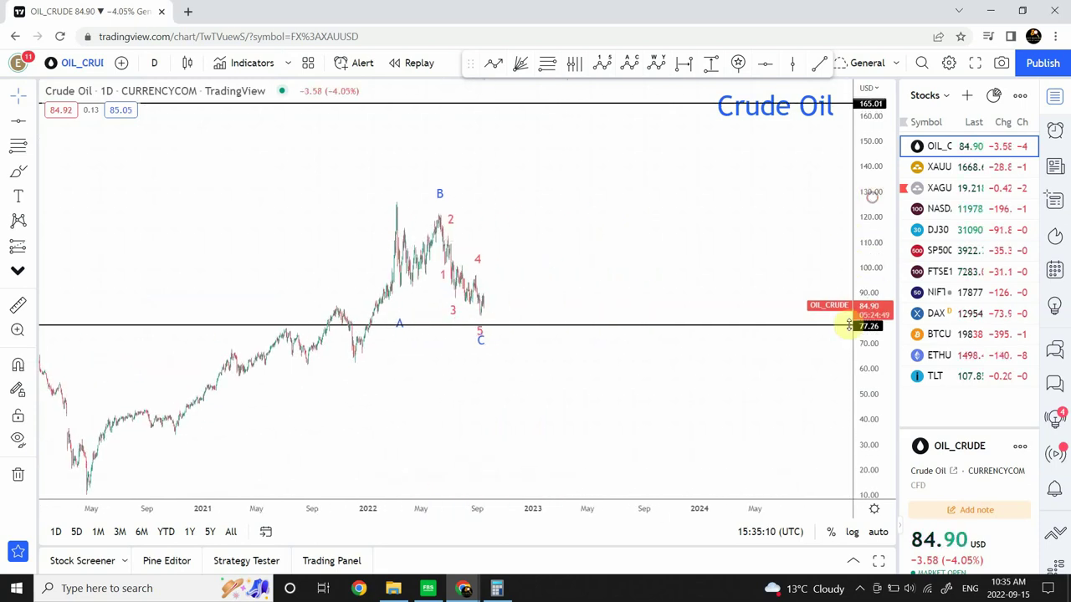
left_click(878, 533)
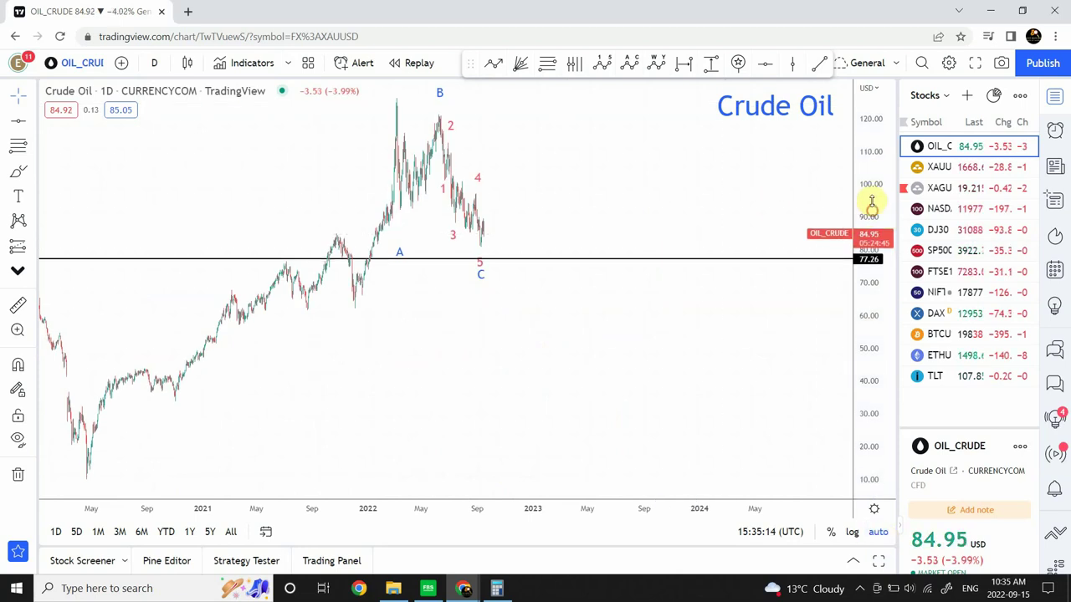
left_click_drag(871, 203, 876, 124)
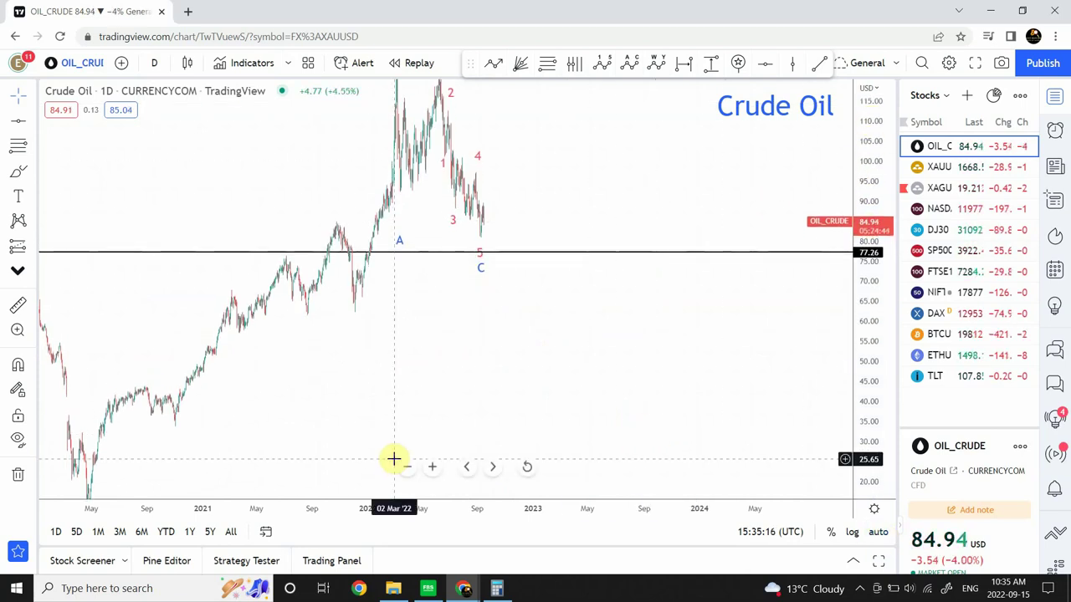
Step: Examine the A-B-C correction and its five-wave decline up close on the daily chart, including the wave 5 low
left_click(434, 468)
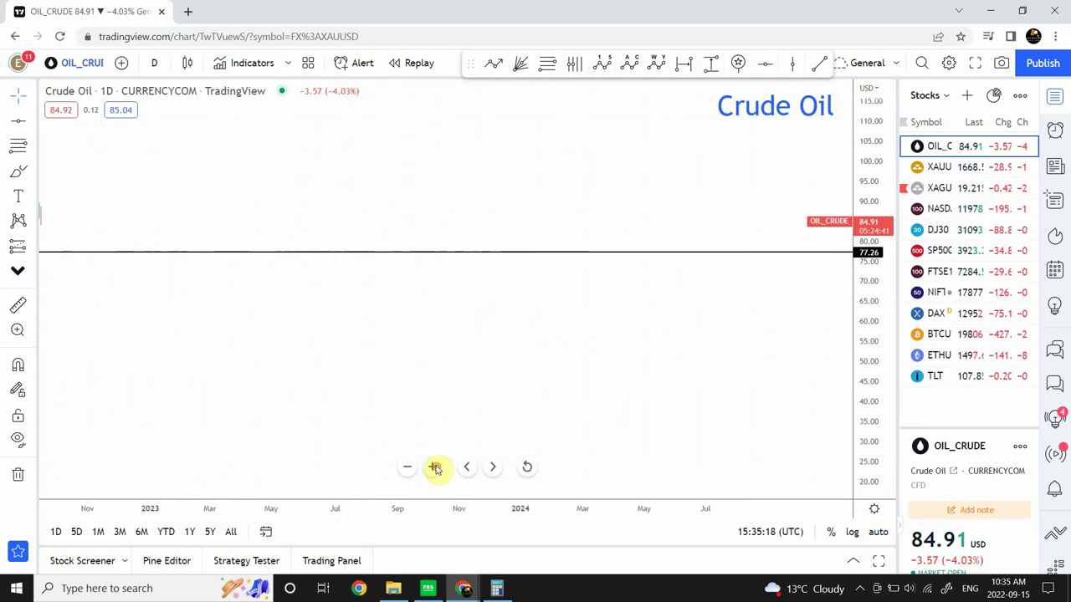
left_click_drag(310, 175, 746, 344)
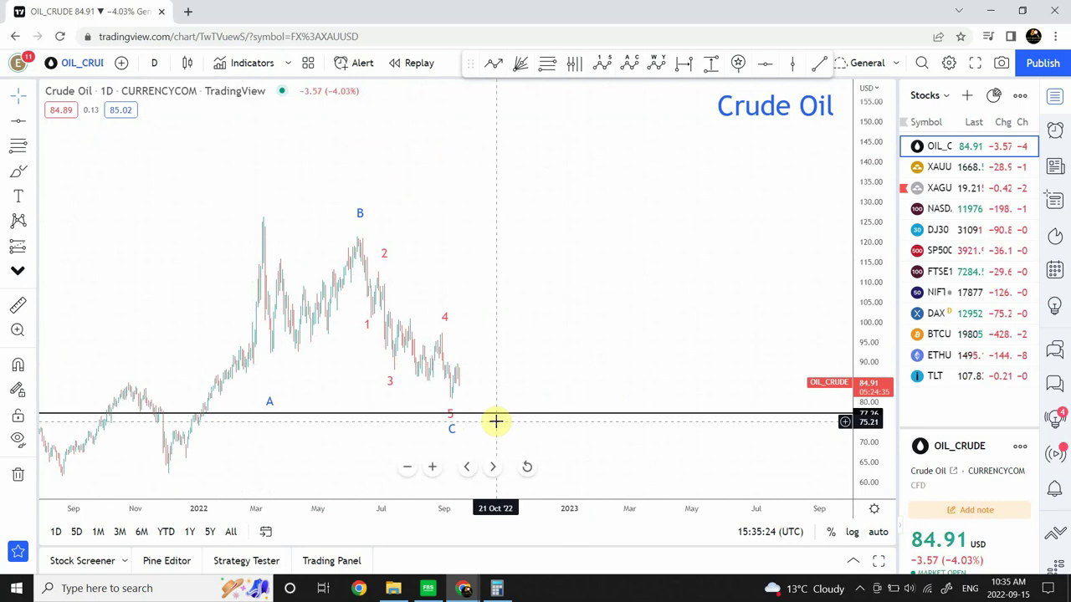
left_click(435, 468)
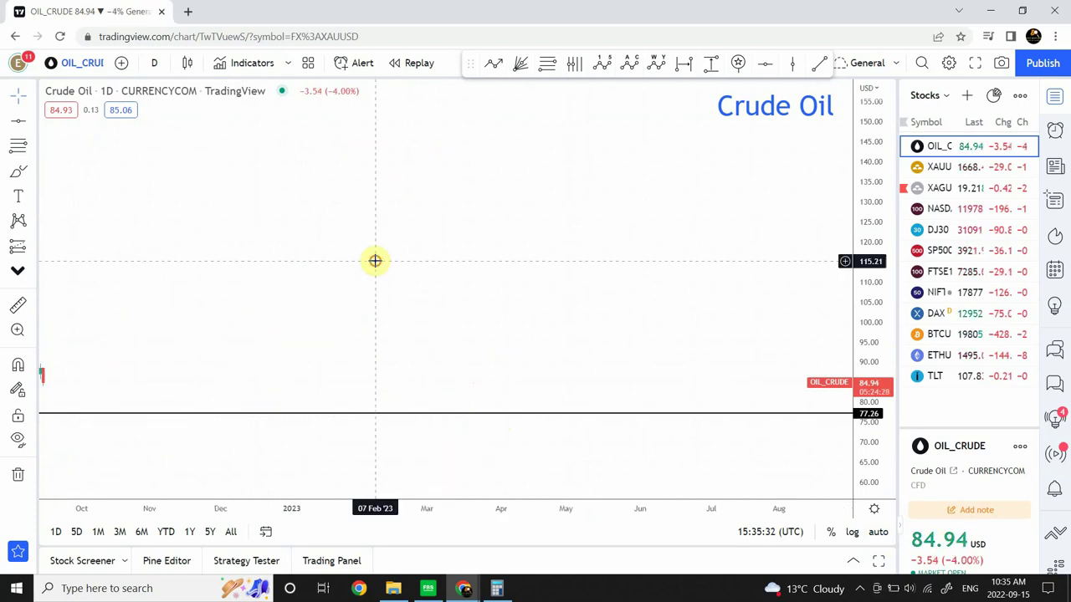
left_click_drag(375, 258, 746, 263)
left_click_drag(478, 263, 746, 275)
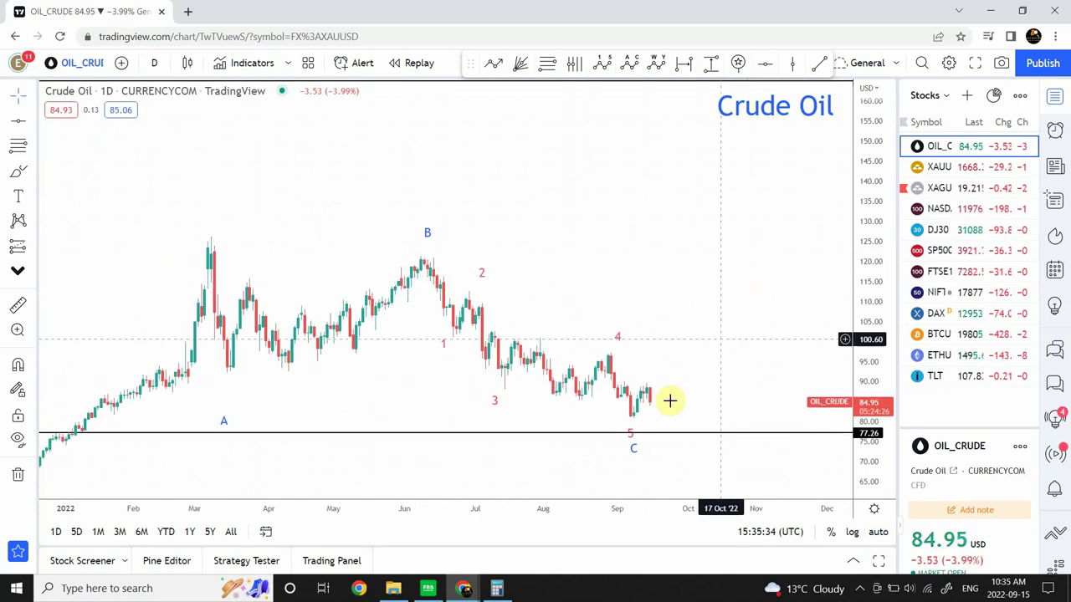
left_click(632, 423)
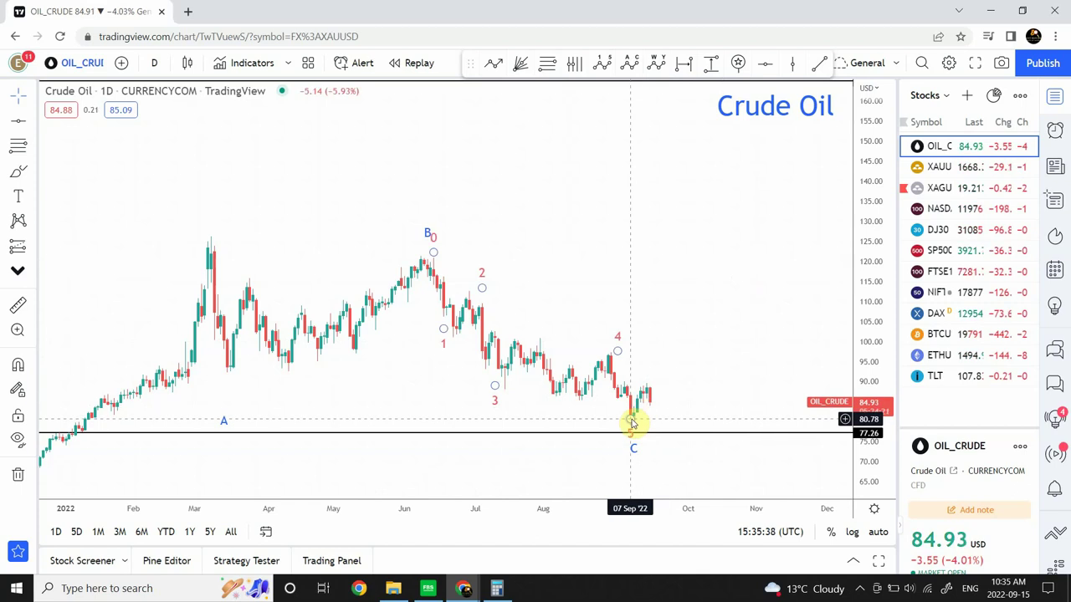
left_click(572, 164)
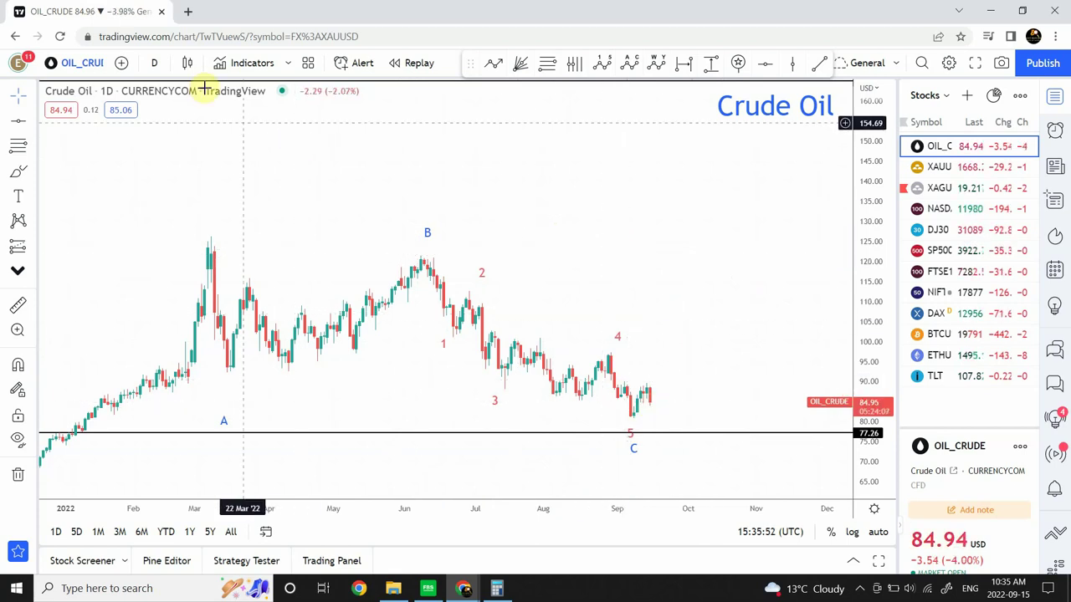
Step: Switch the chart to the 1 hour interval and turn on automatic price scaling, with price action since mid-August in view
left_click(156, 65)
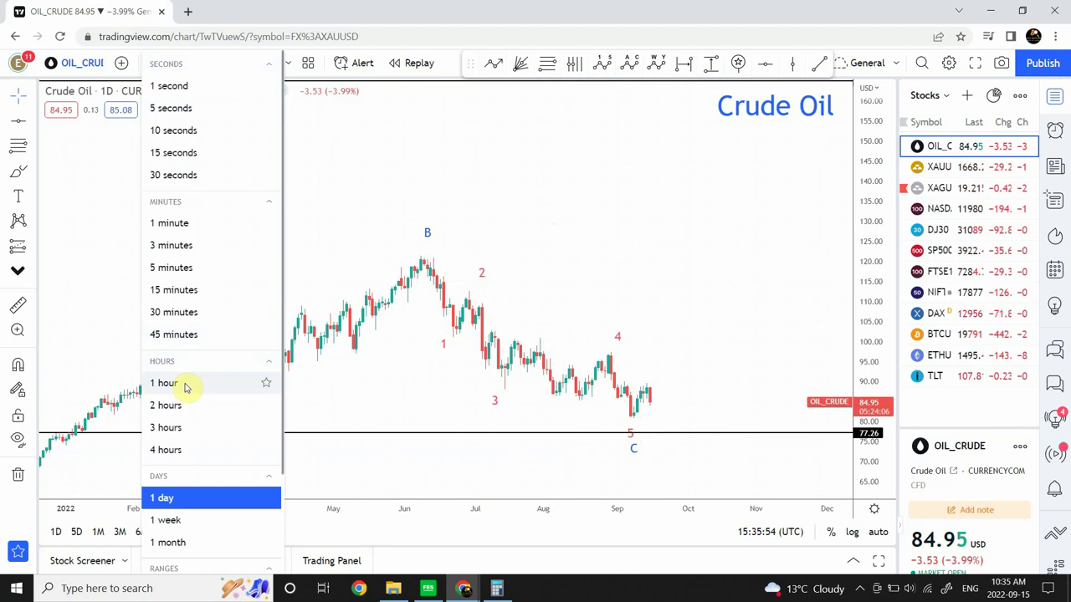
left_click(182, 387)
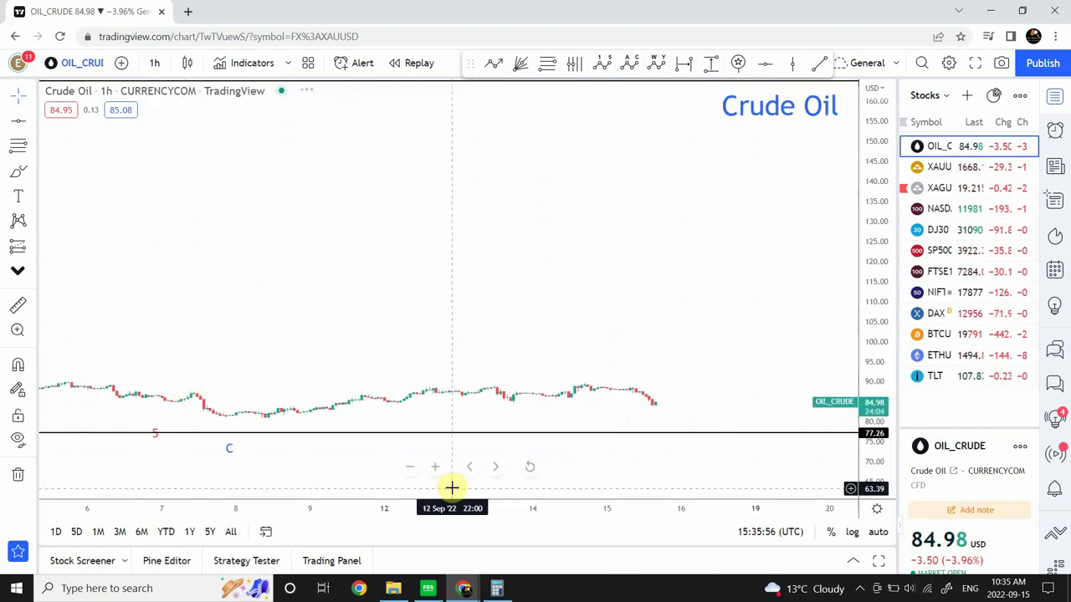
left_click(881, 534)
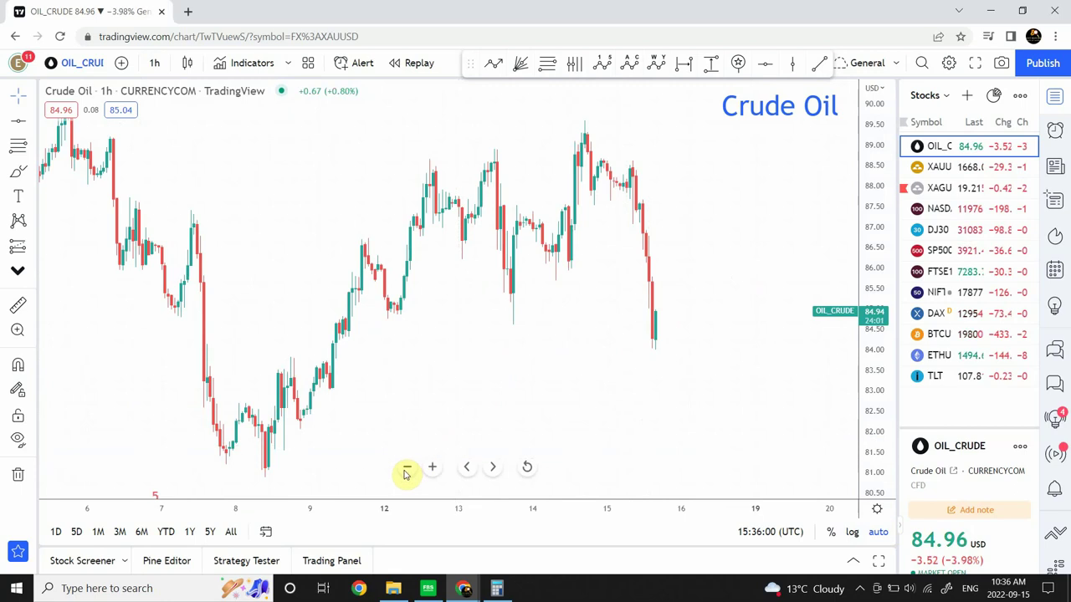
left_click(404, 473)
left_click(405, 473)
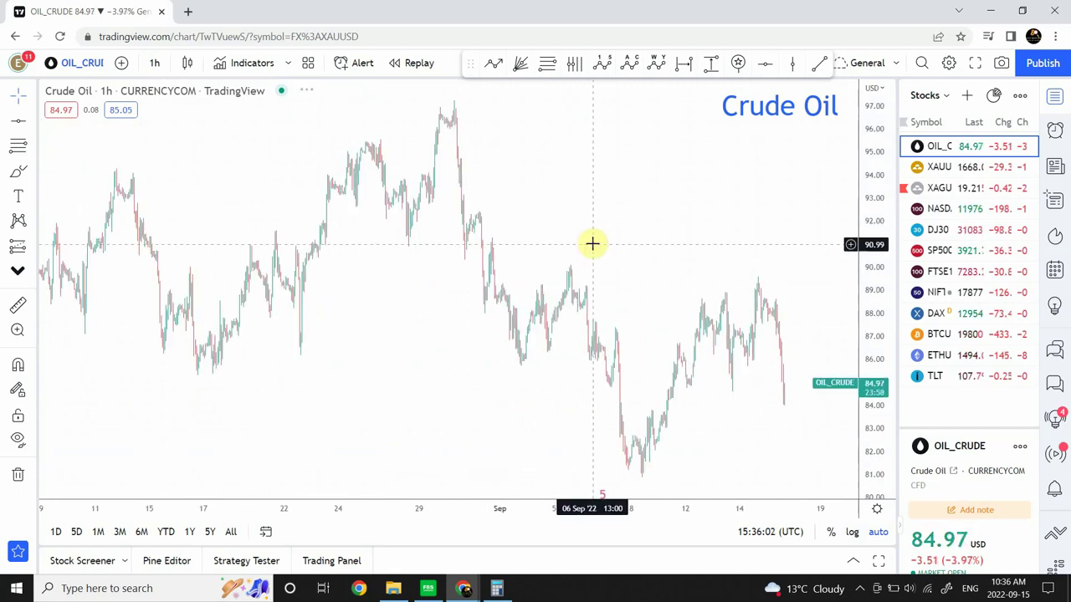
left_click_drag(619, 227, 505, 220)
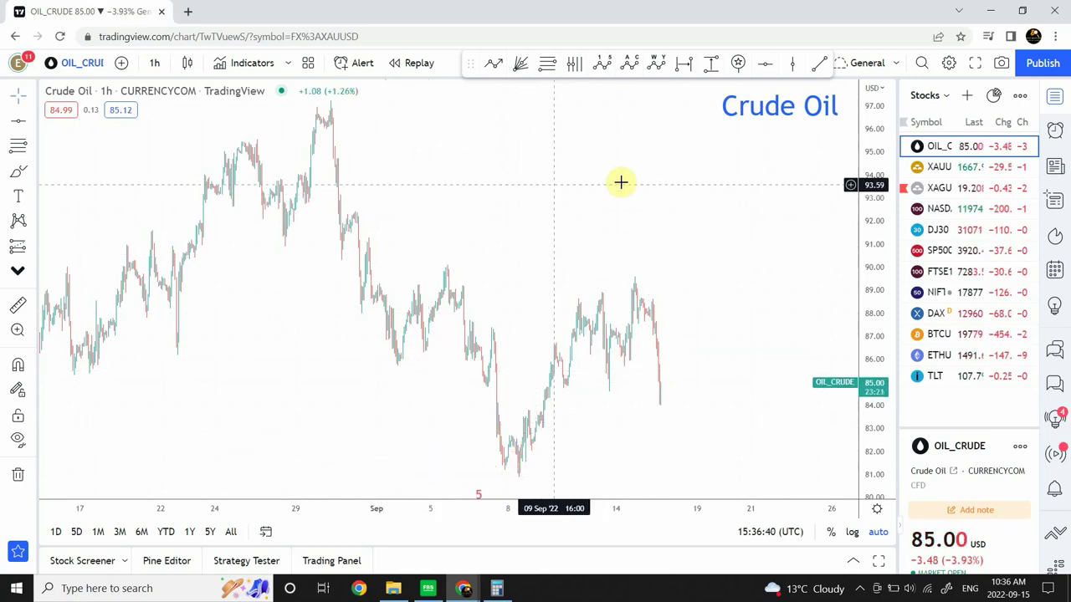
Step: Draw a rising trend line after the latest candle, from about 84.40 on 16 Sep '22 to about 93.83 on 22 Sep '22
left_click(820, 67)
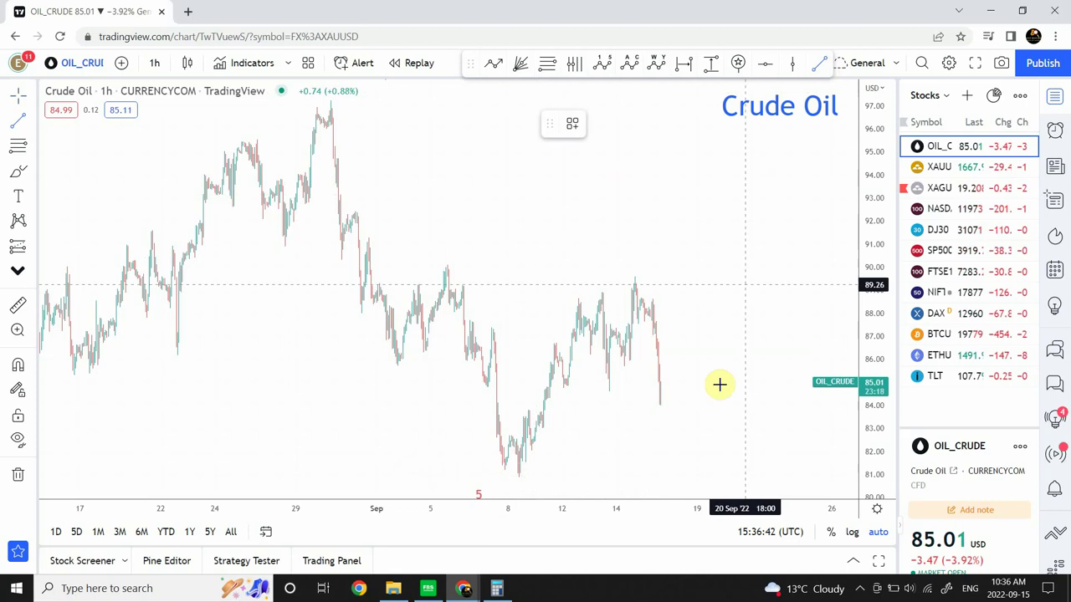
left_click(683, 391)
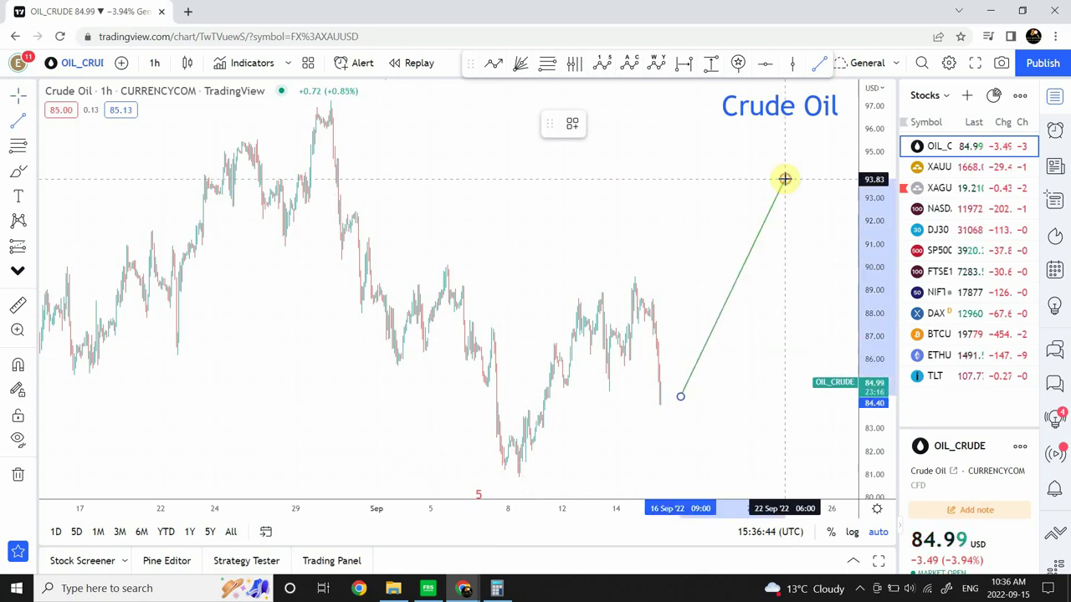
left_click(783, 179)
left_click(710, 179)
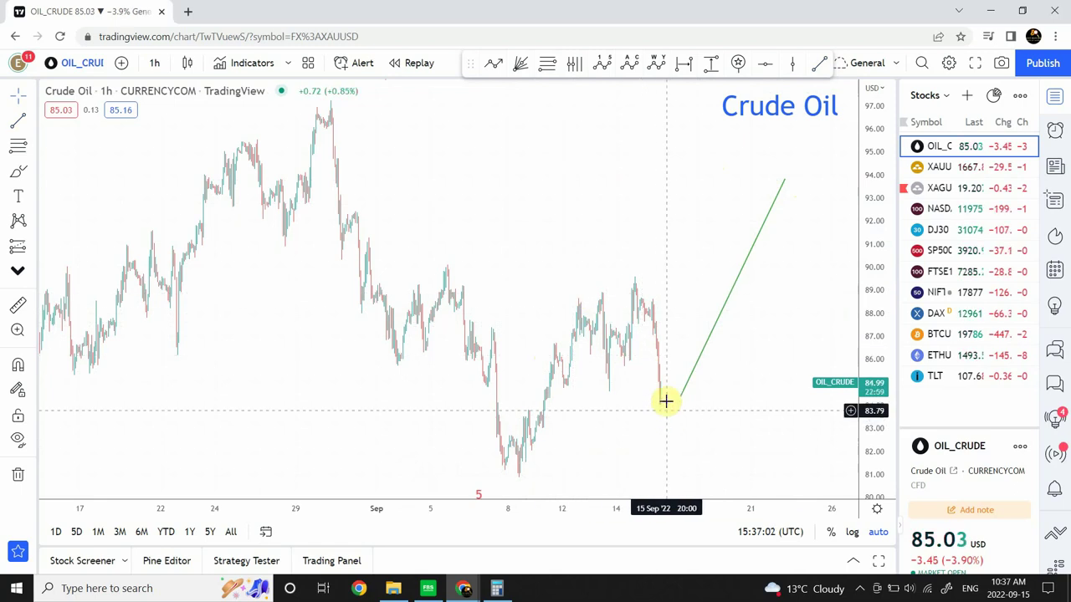
Step: Place an Elliott impulse wave with points 0 and i near the recent highs and ii to v after the latest candle at about 84
left_click(603, 66)
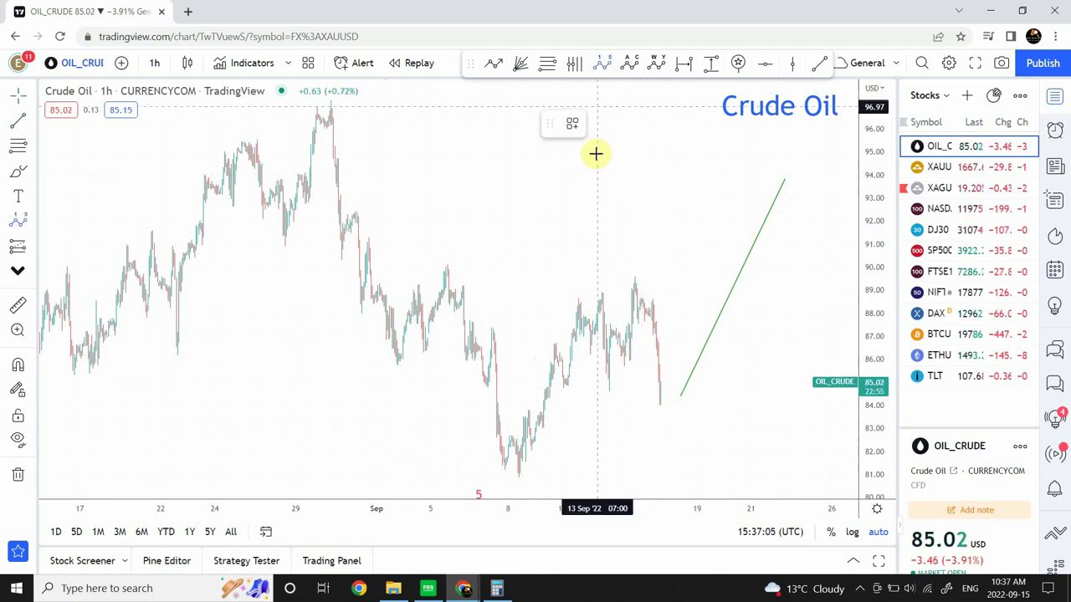
left_click(557, 270)
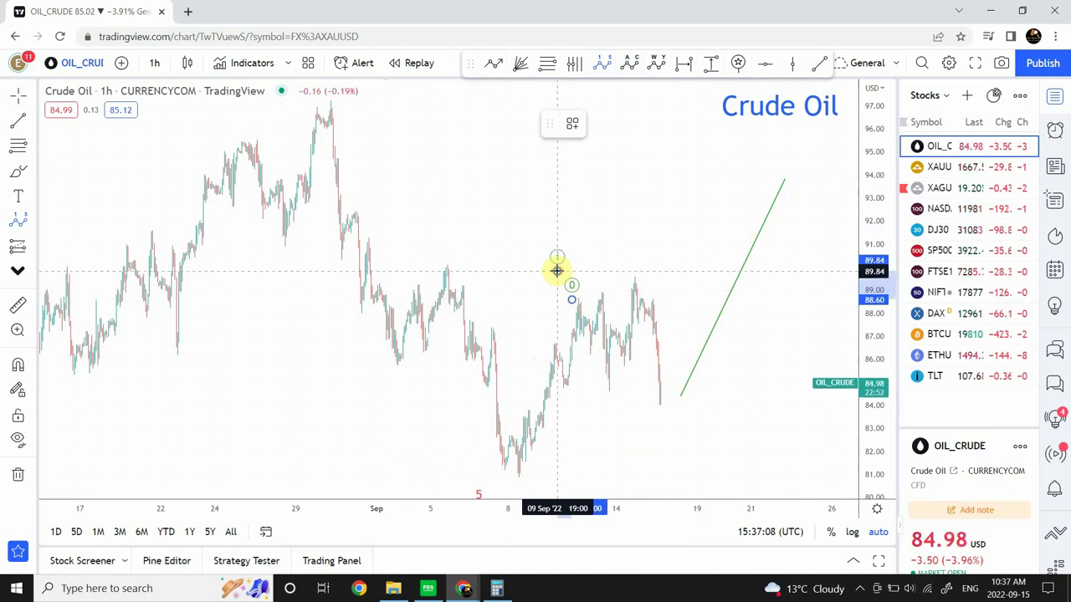
left_click(671, 412)
left_click(735, 407)
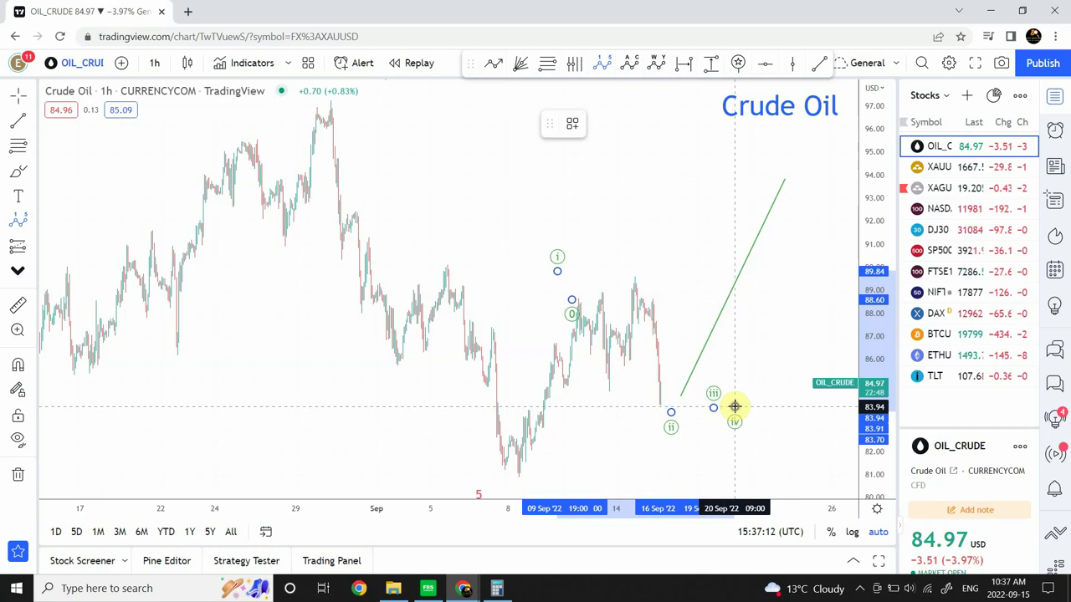
left_click(758, 402)
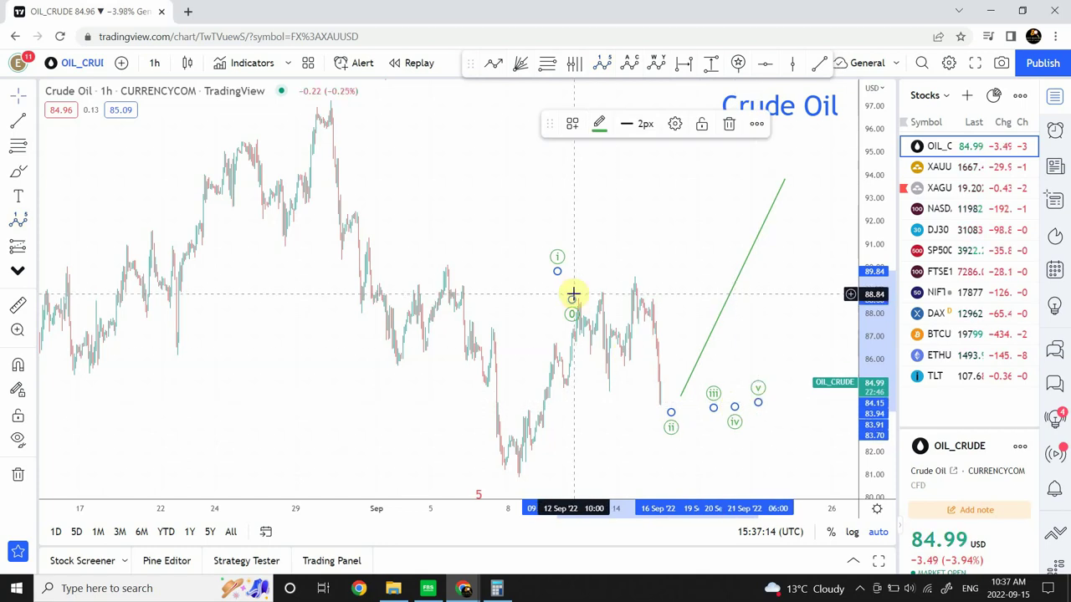
Step: Move the impulse wave's point 0 to the September low at about 81.49 and lower point i onto the rally's top
left_click_drag(574, 304, 491, 465)
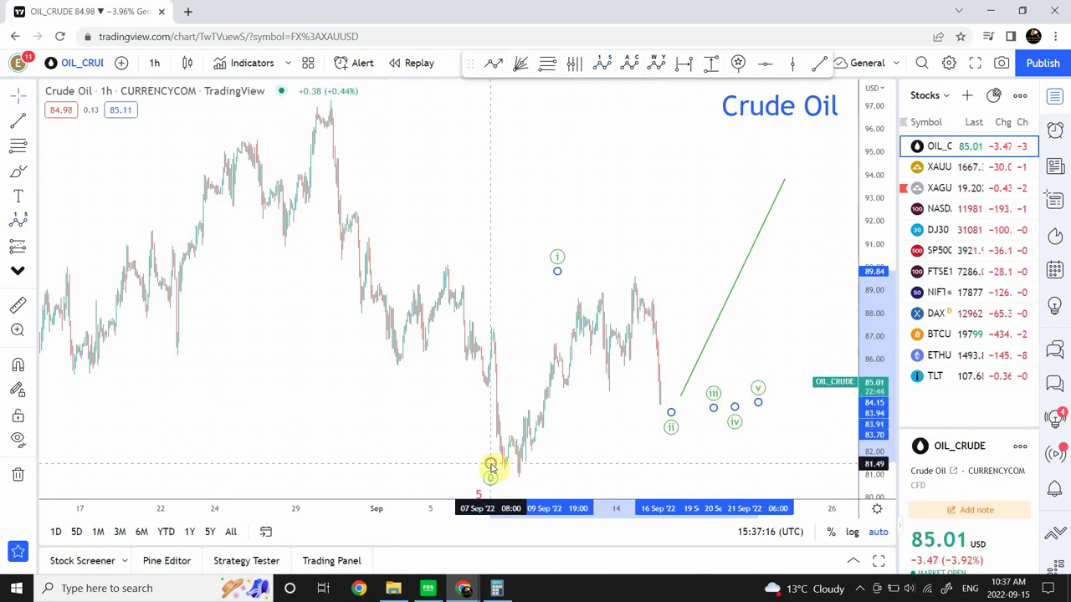
left_click_drag(558, 271, 564, 303)
left_click(614, 248)
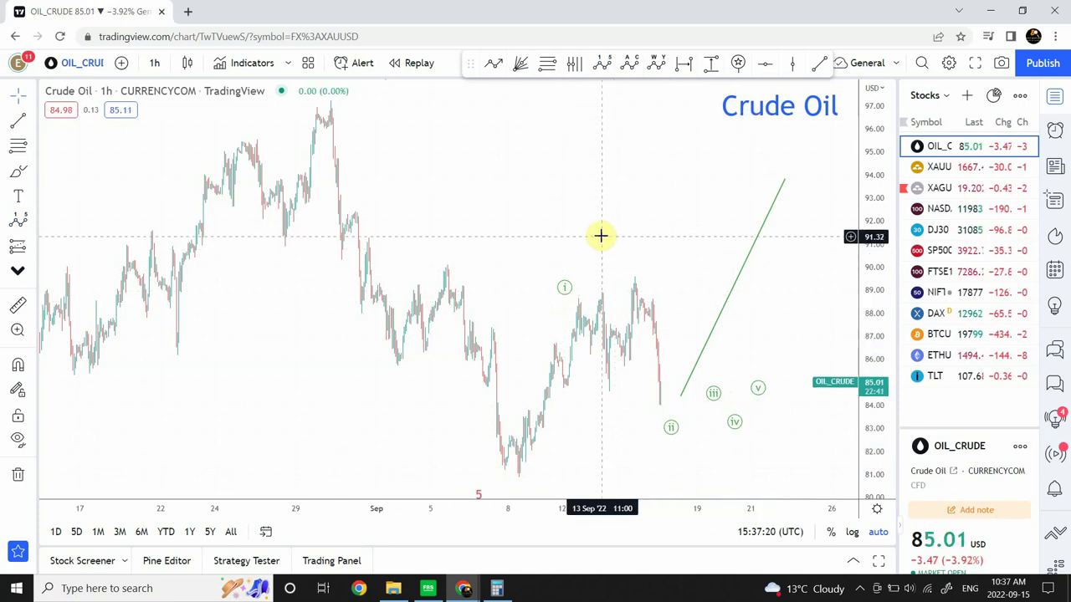
Step: Switch the chart to the 1 week interval and place an Elliott impulse wave through 11.75, 44.42, 31.53, 87.63, 59.47 and 125.47, starting at the 2020 low
left_click(155, 65)
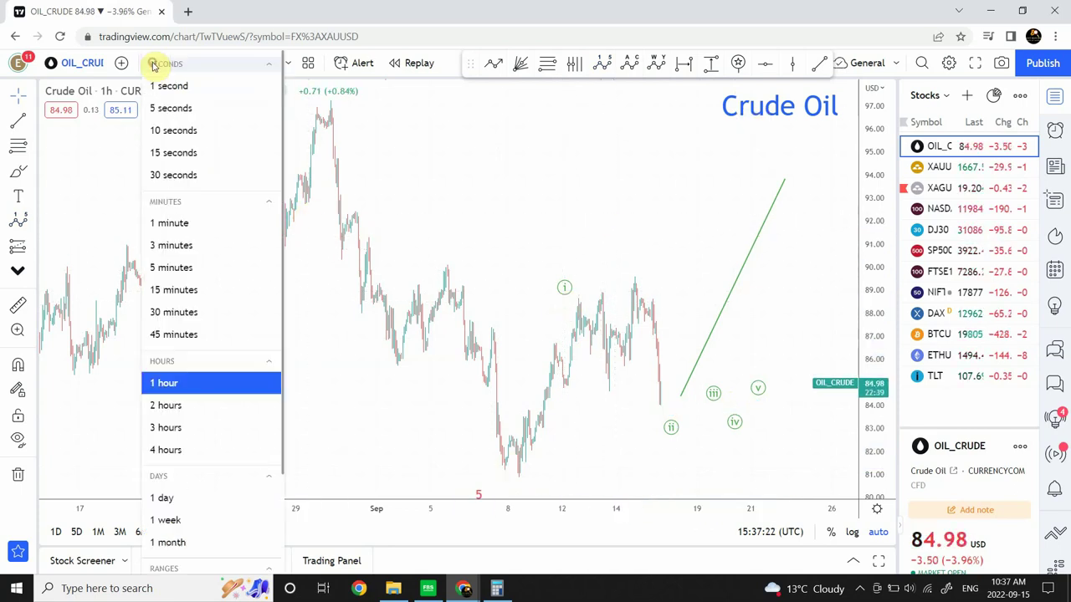
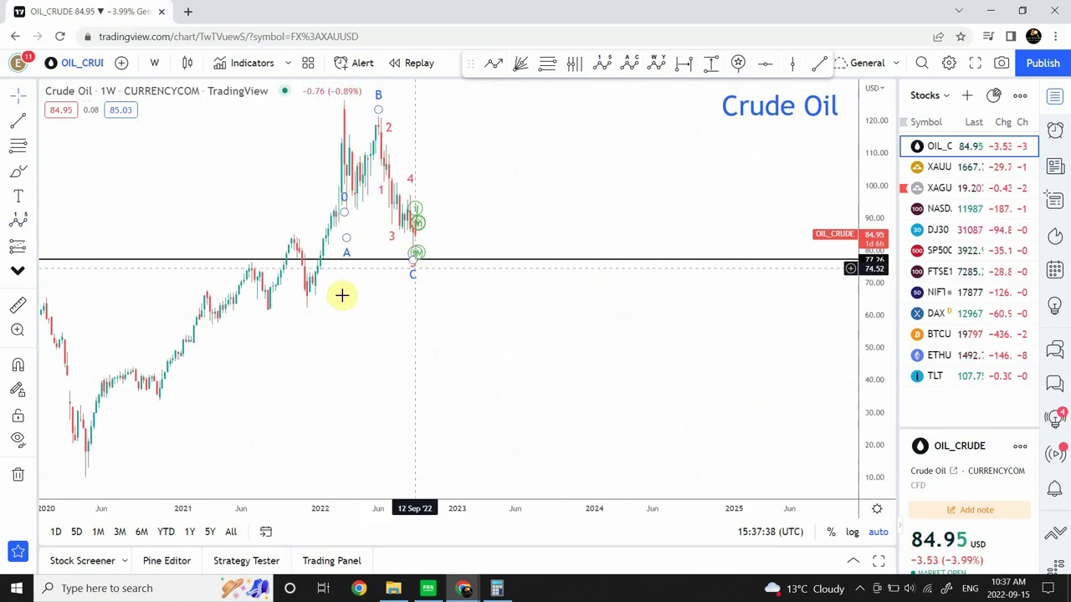
left_click(600, 65)
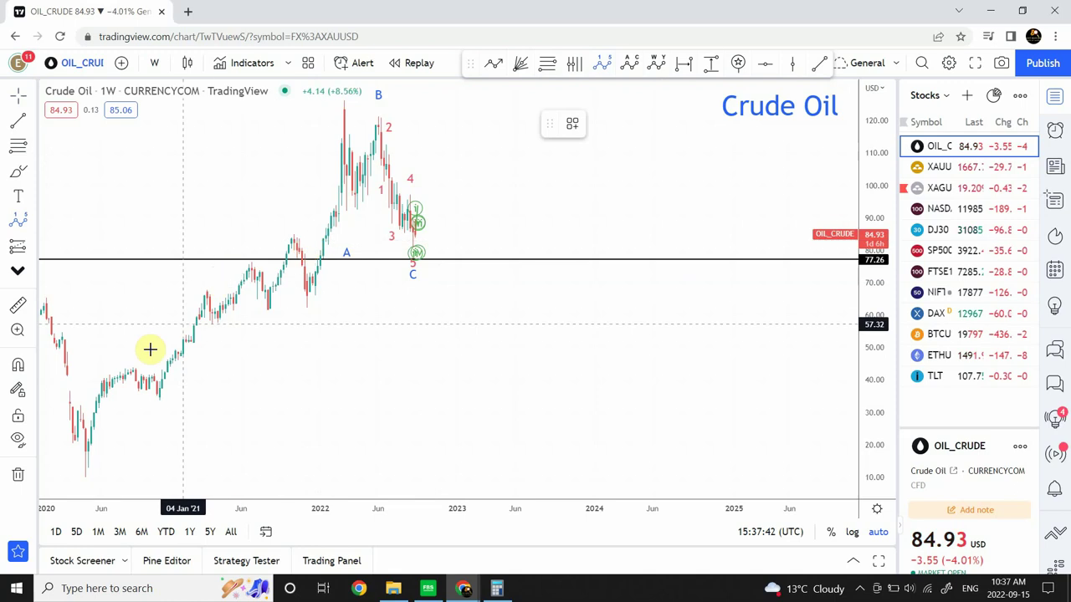
left_click(95, 471)
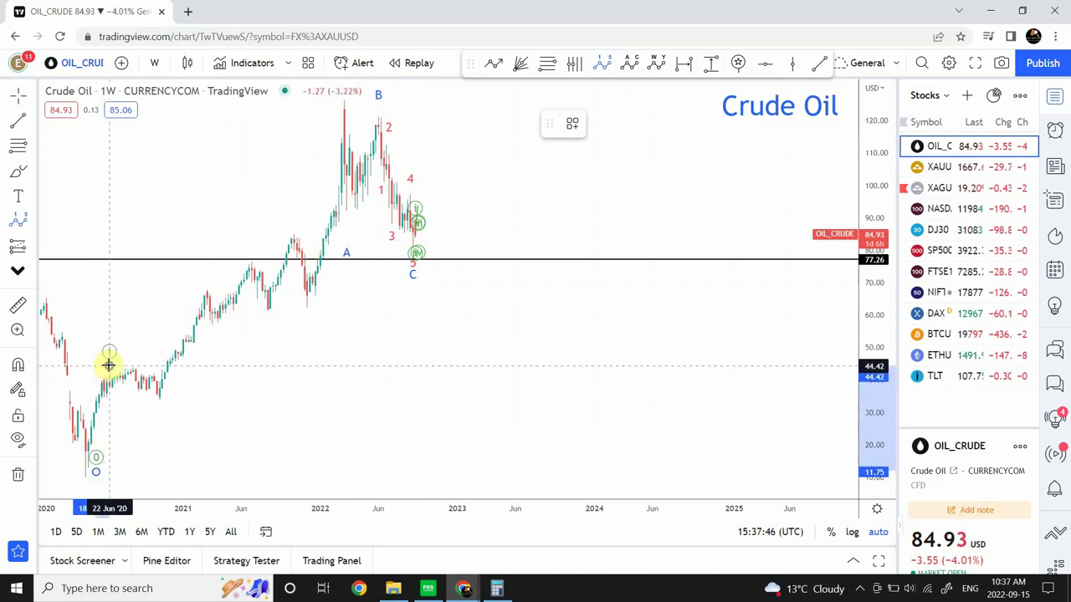
left_click(109, 364)
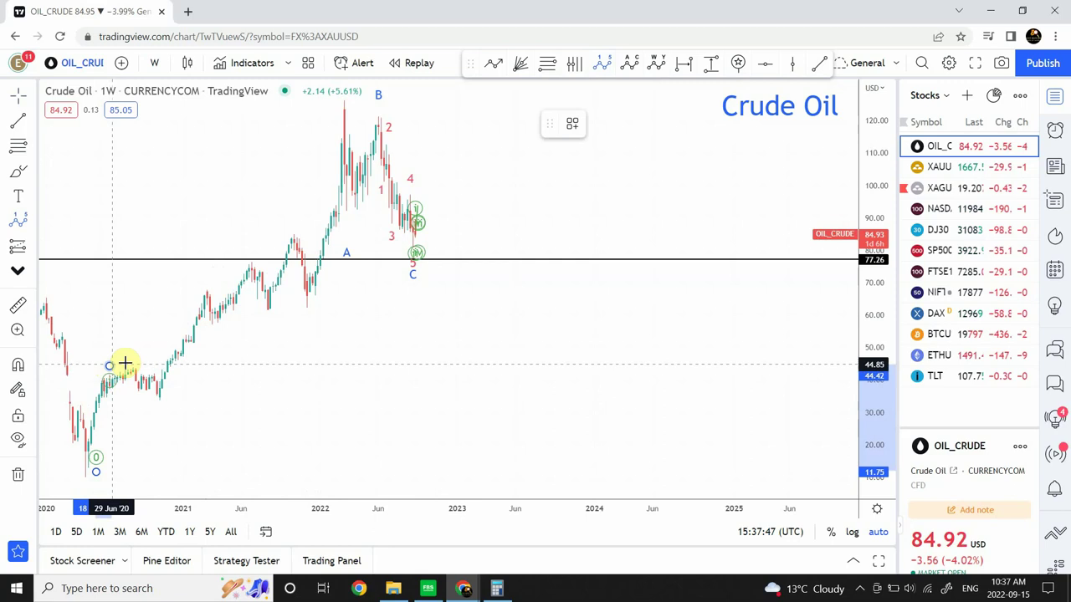
left_click(159, 407)
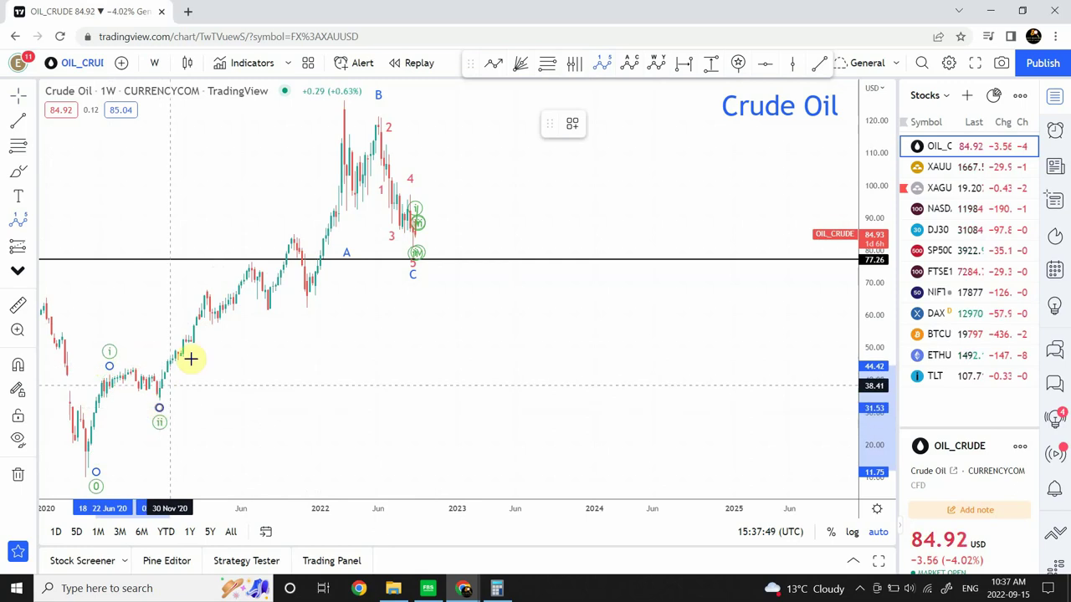
left_click(283, 225)
left_click(312, 316)
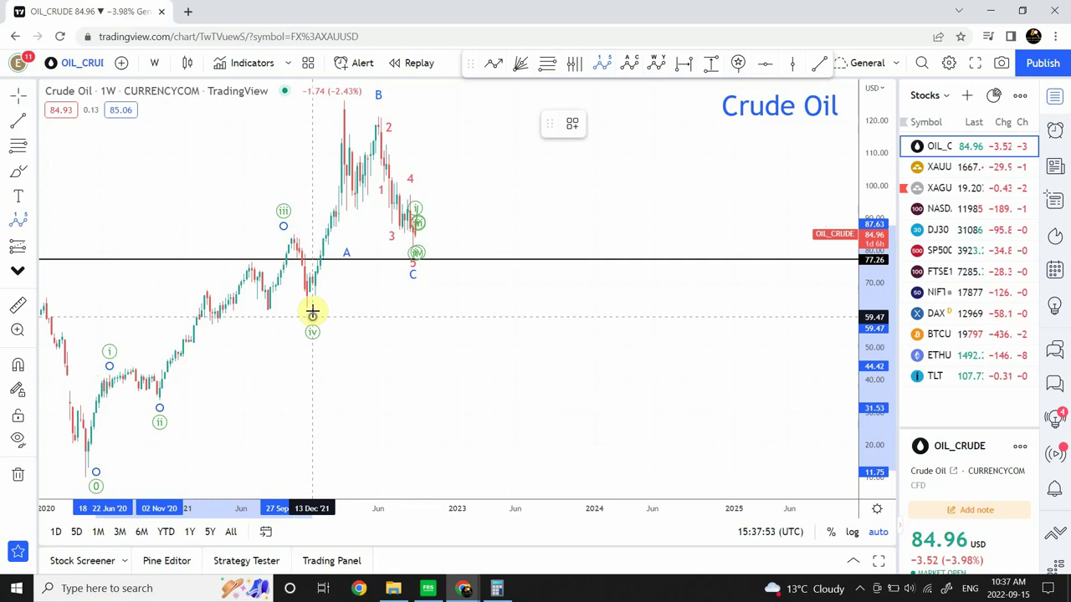
left_click(334, 102)
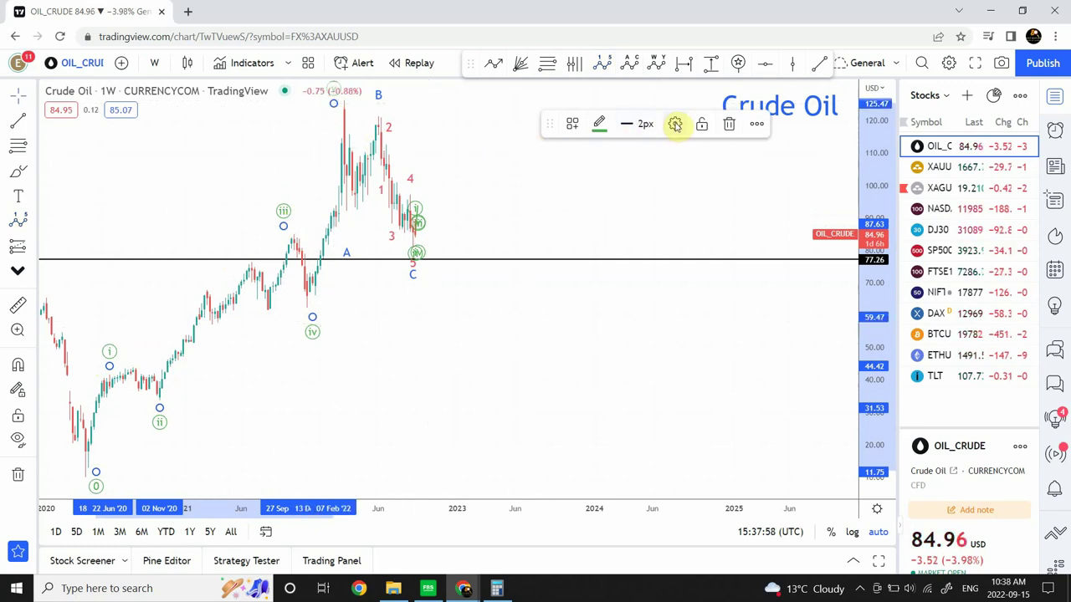
key("Escape")
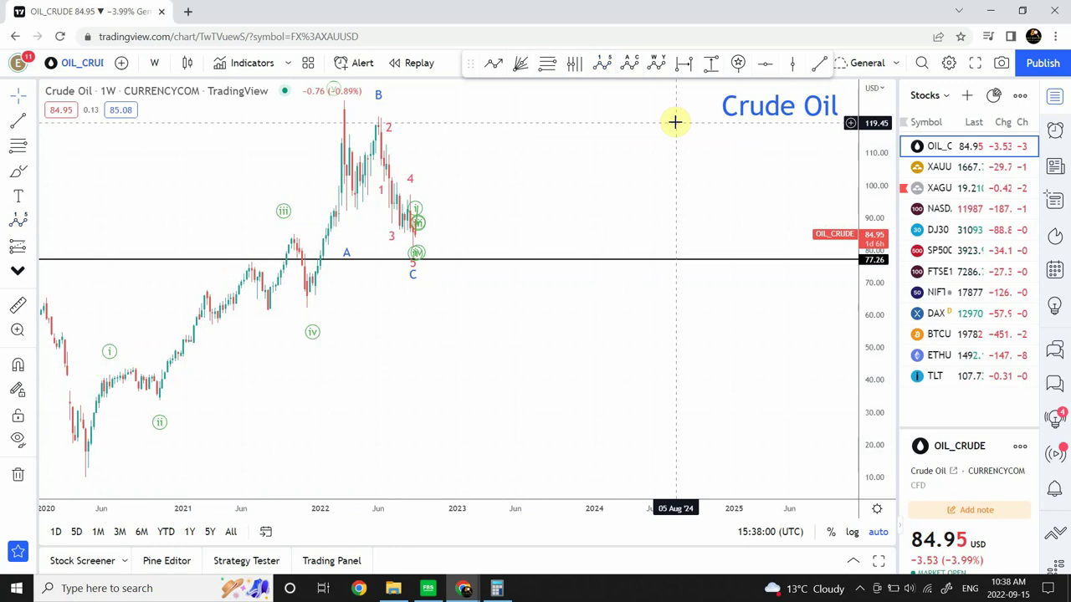
Step: Set the degree of the impulse wave rising from the 2020 low to Intermediate
left_click(315, 335)
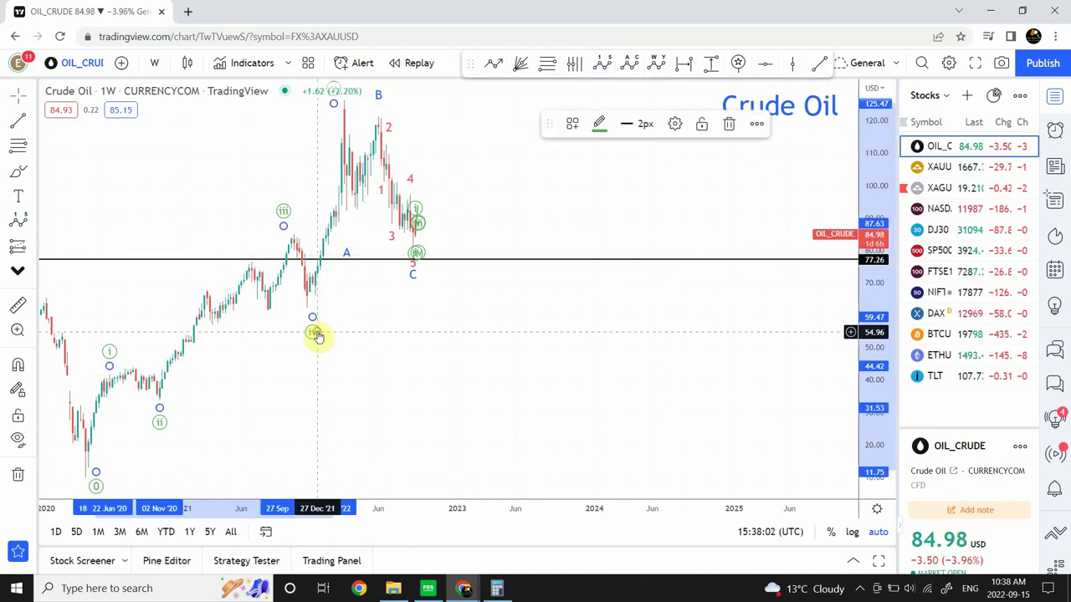
left_click(674, 124)
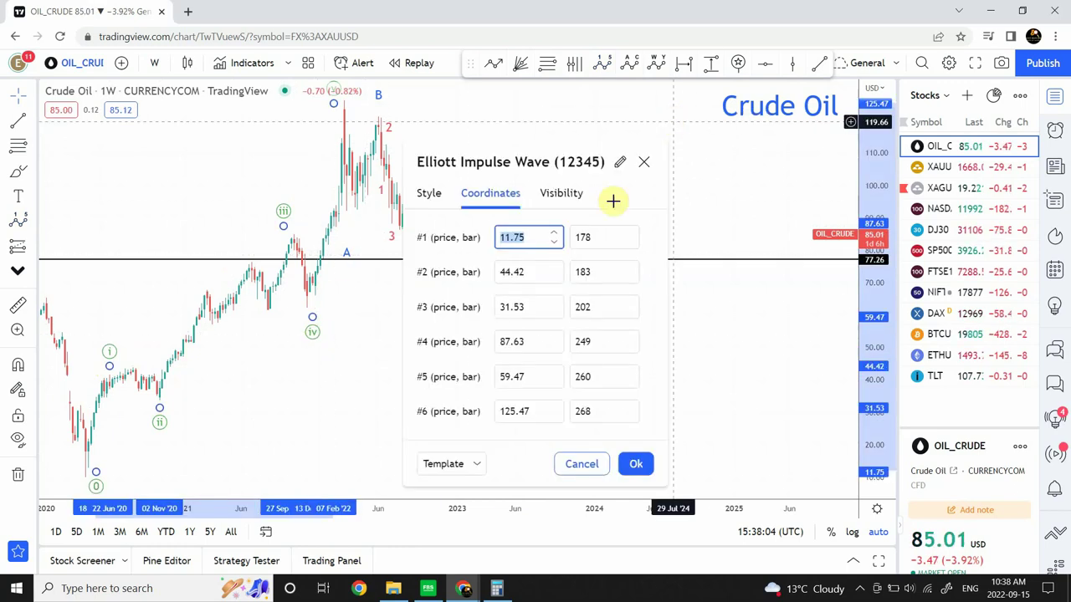
left_click(430, 193)
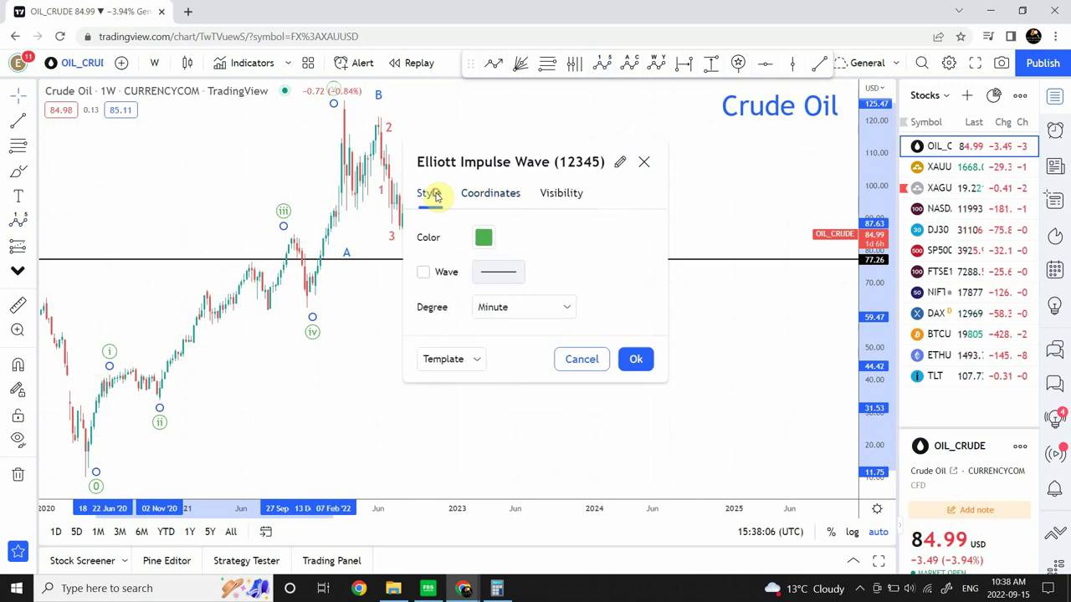
left_click(554, 309)
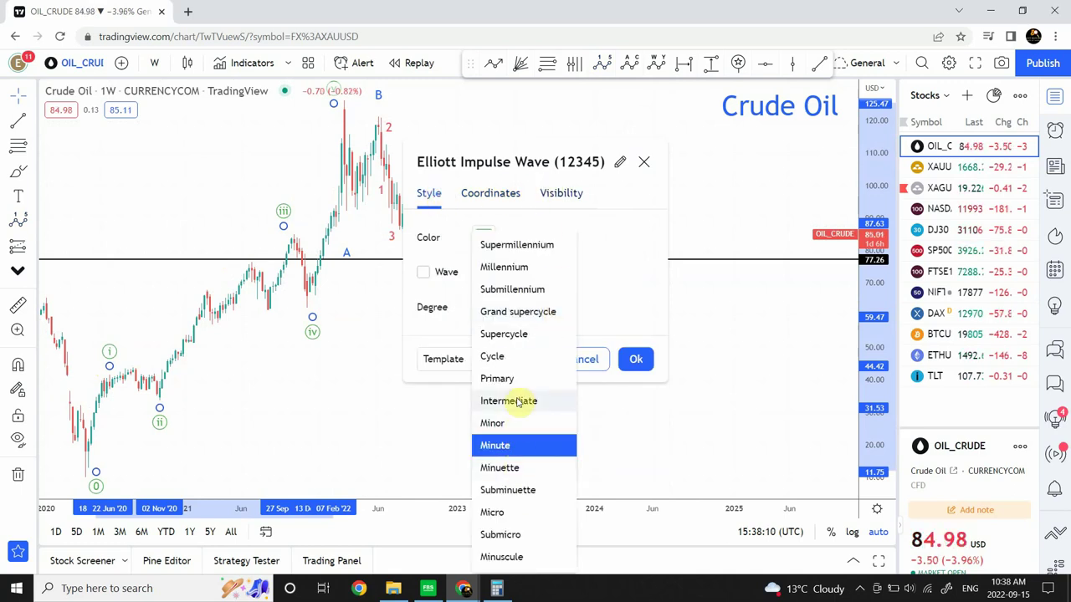
left_click(517, 401)
left_click(634, 359)
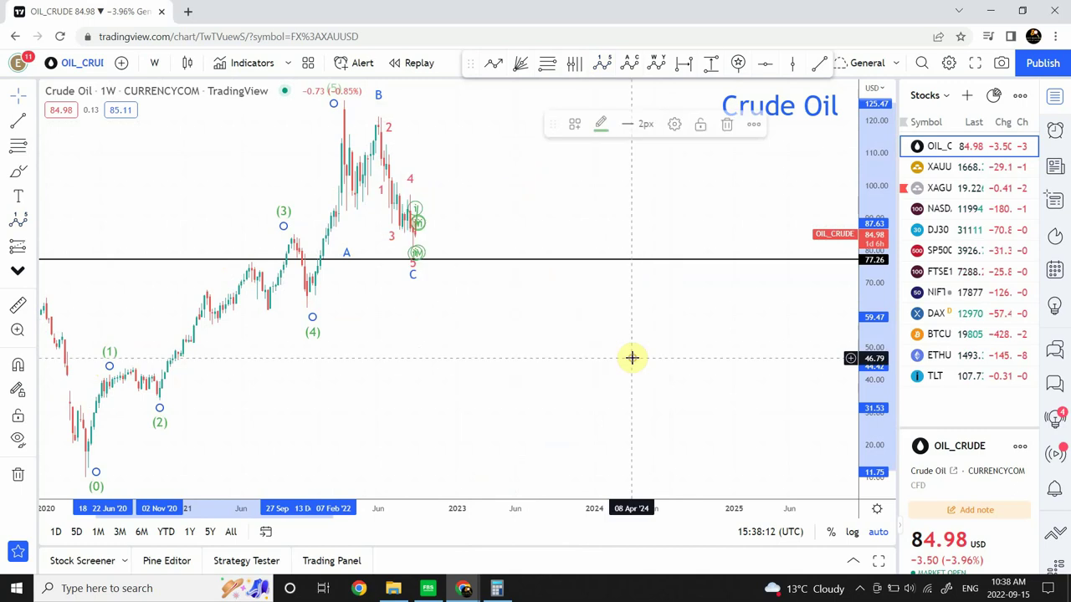
left_click(399, 359)
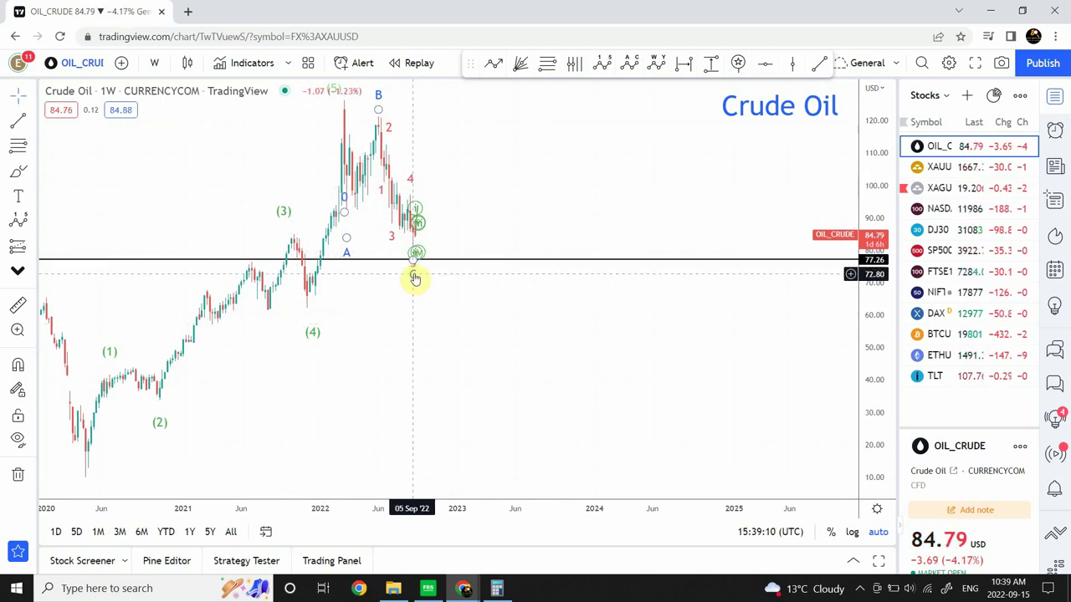
Step: Examine the weekly price history back to 2014 and the horizontal levels at 77.26 and 165.01 around the wave counts
left_click_drag(265, 158, 423, 208)
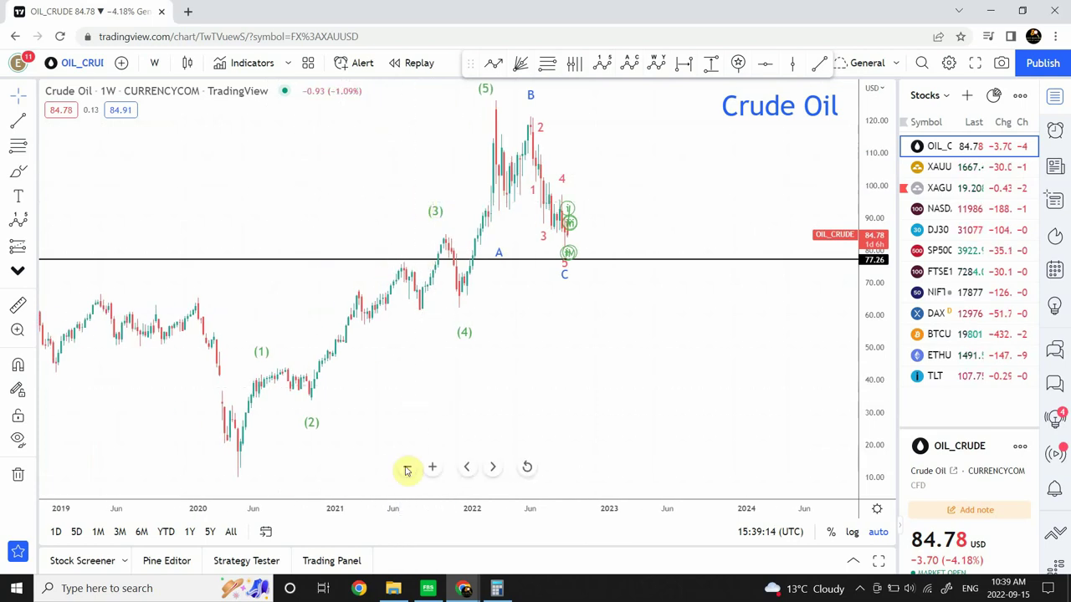
left_click(407, 469)
left_click(406, 468)
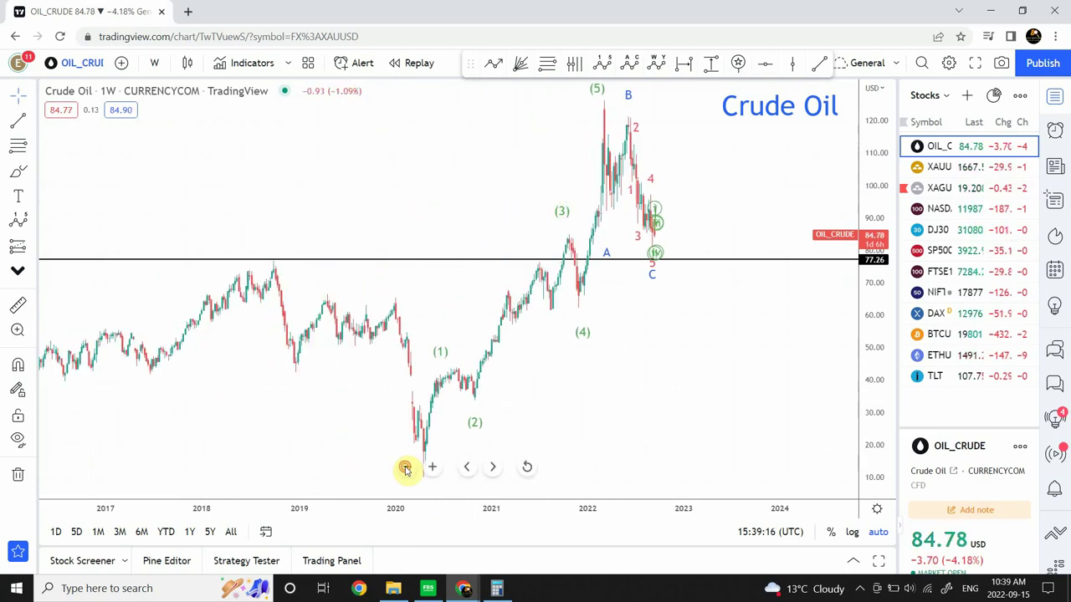
left_click(407, 468)
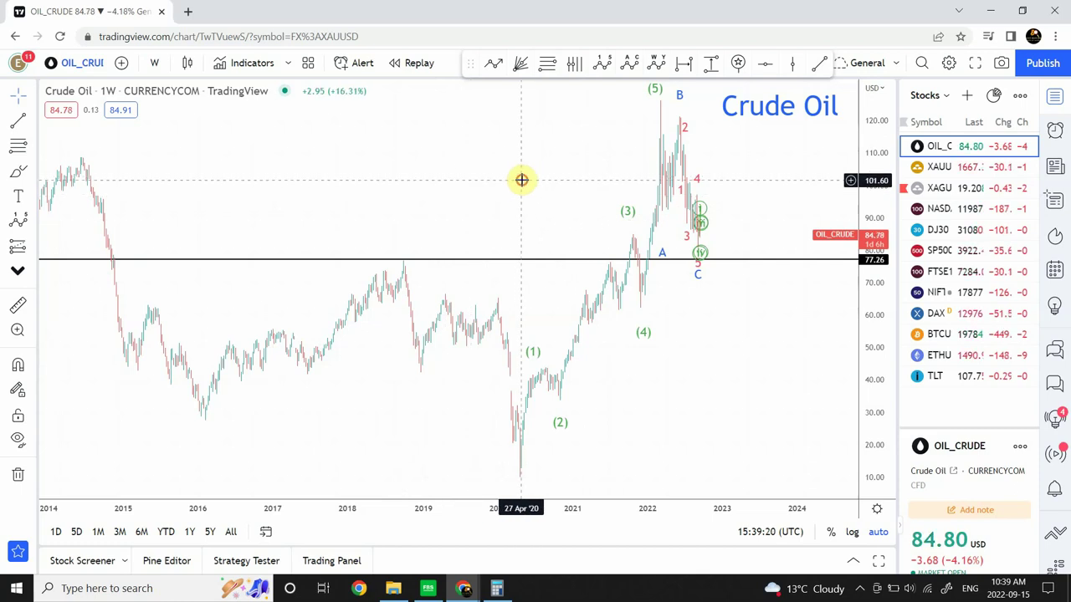
left_click_drag(519, 199, 513, 215)
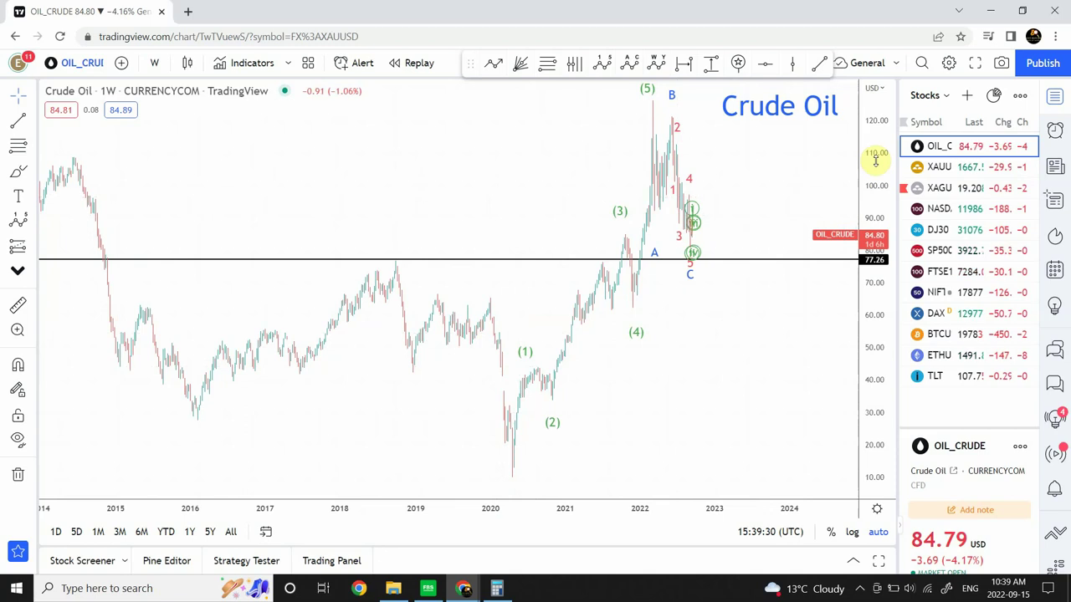
left_click_drag(876, 164, 874, 303)
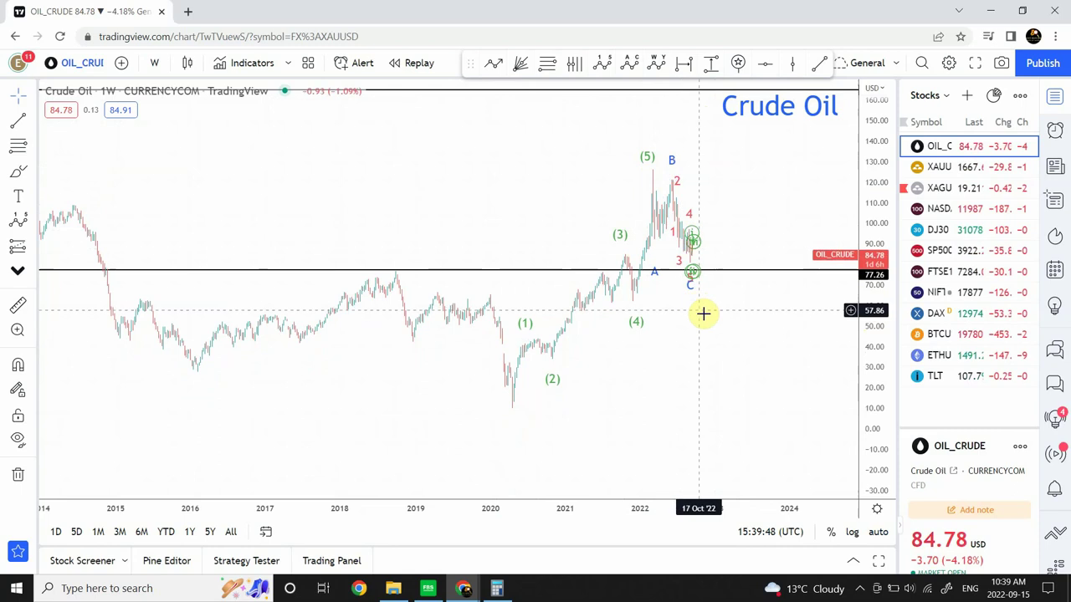
left_click_drag(516, 193, 315, 221)
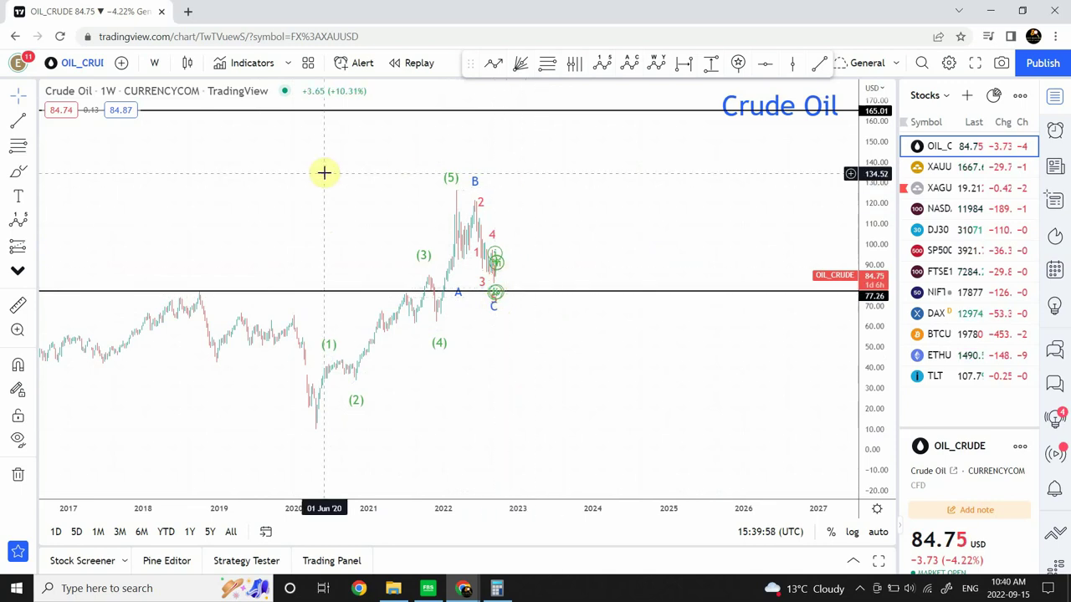
Step: Switch the chart to the 1 hour interval and turn on automatic price scaling, with the September price action enlarged
left_click(154, 67)
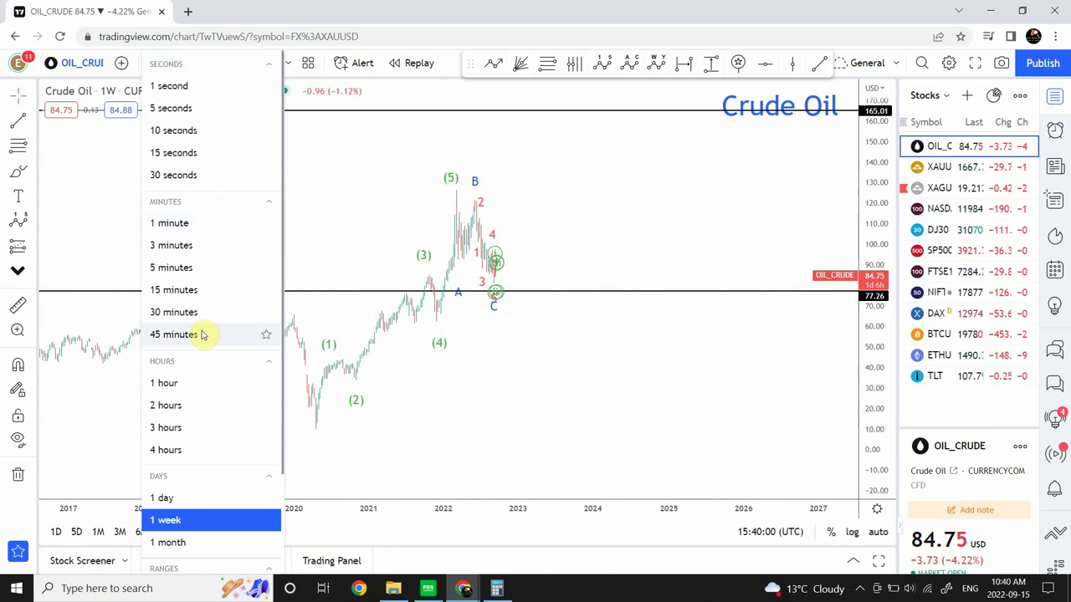
left_click(173, 390)
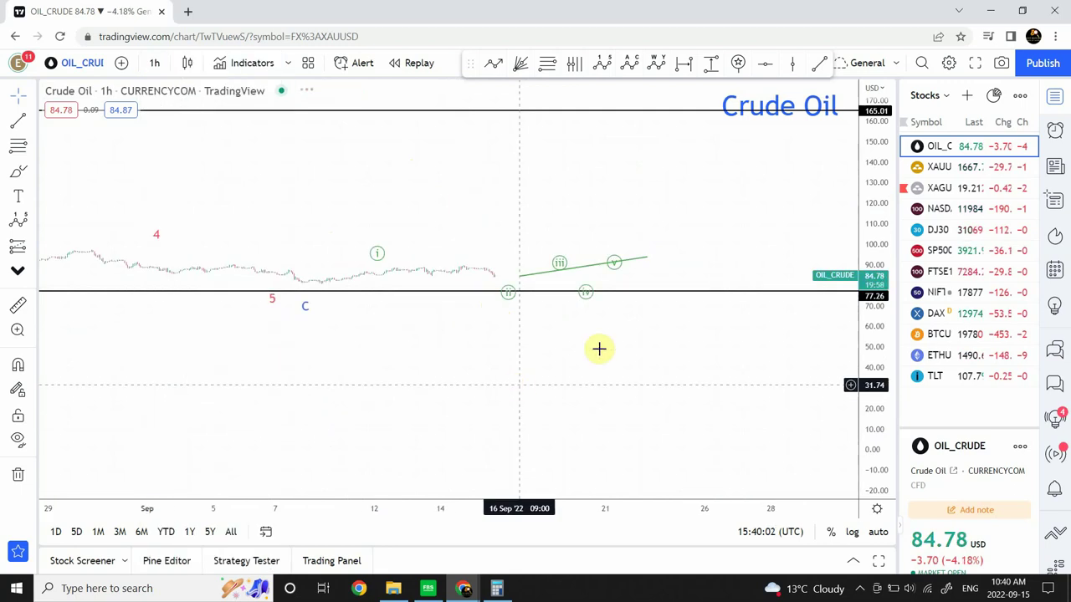
left_click(878, 533)
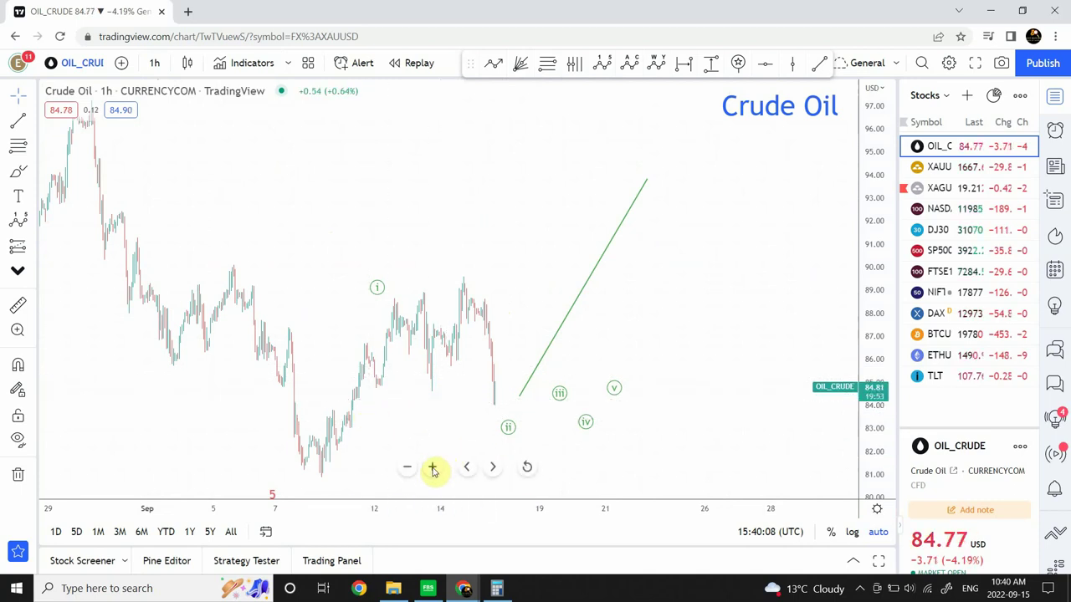
left_click(433, 467)
left_click(433, 467)
left_click_drag(549, 243, 770, 229)
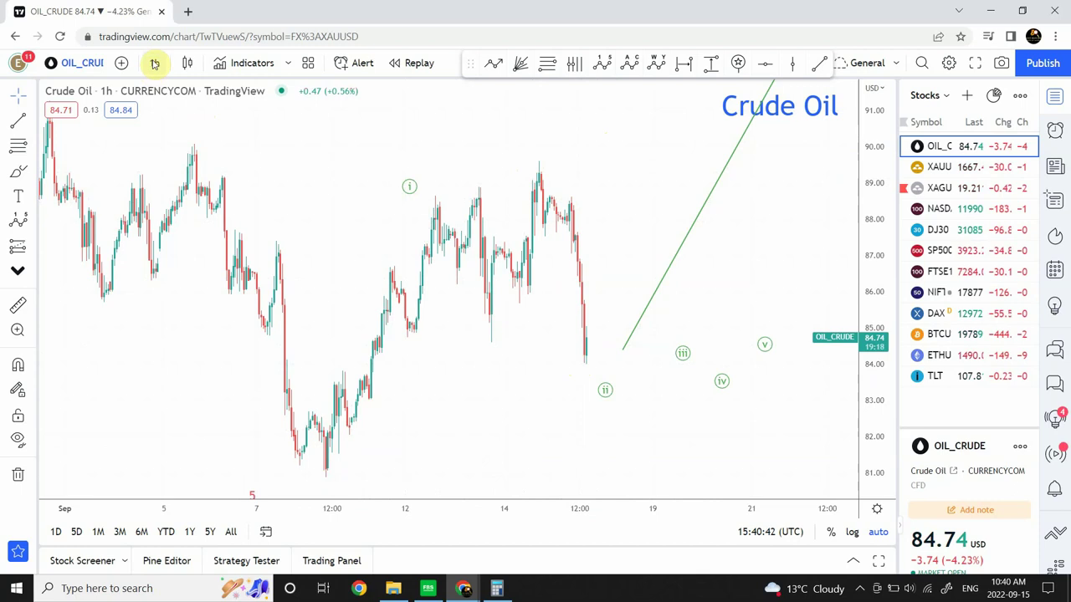
Step: Switch the chart to the 1 day interval, showing price action from July 2022 onward with the recent wave counts
left_click(155, 64)
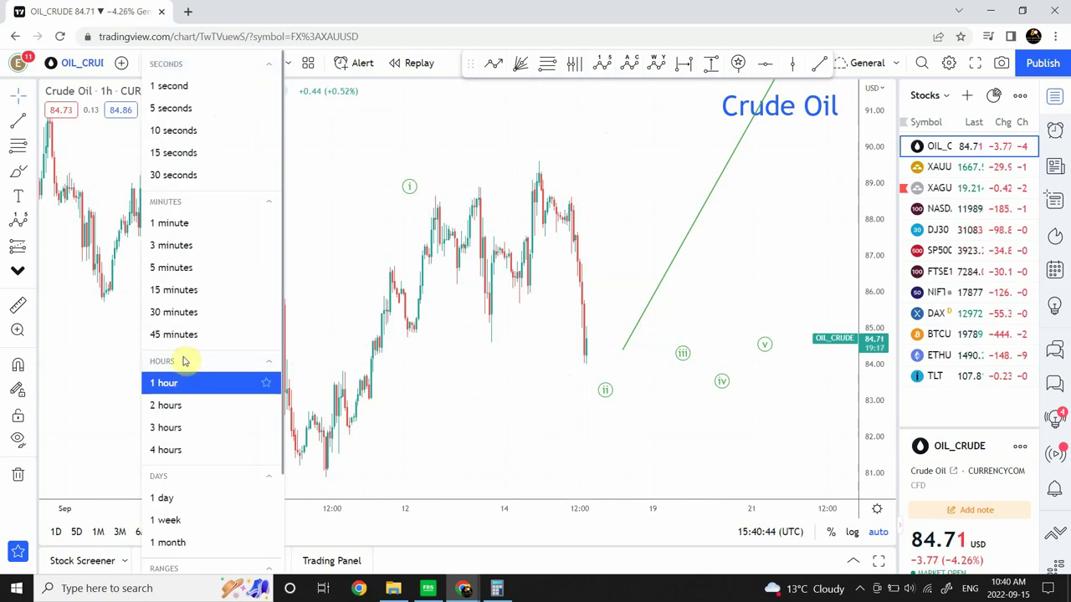
left_click(176, 498)
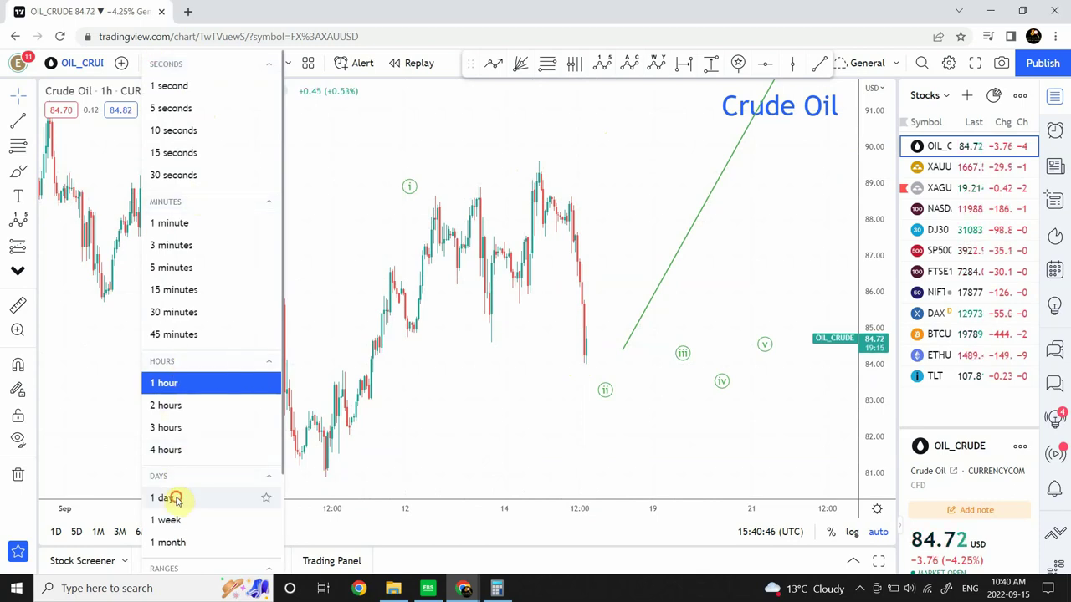
mouse_move(461, 447)
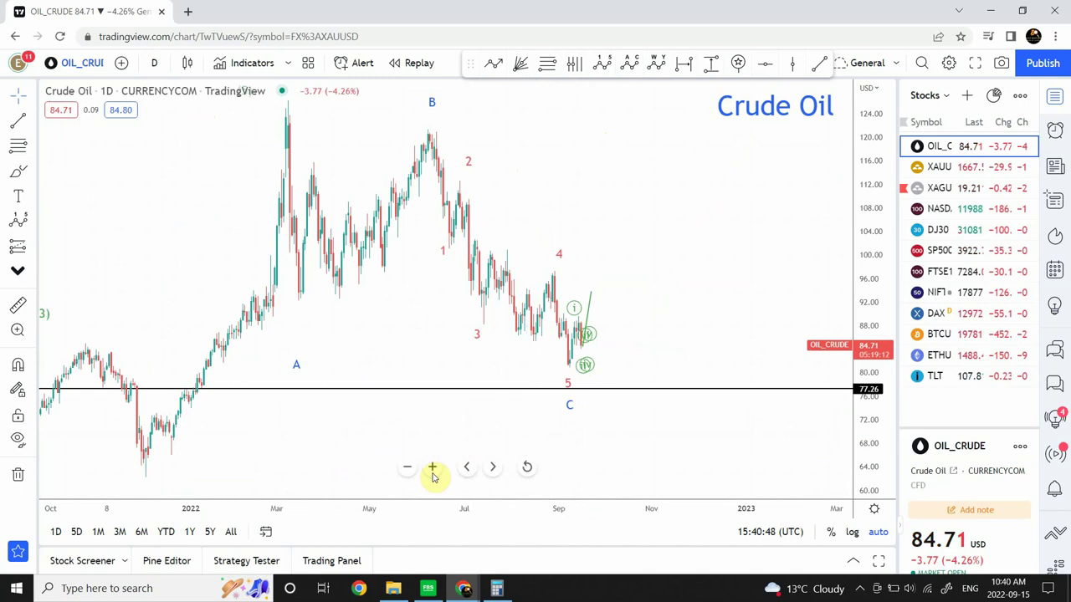
left_click(432, 466)
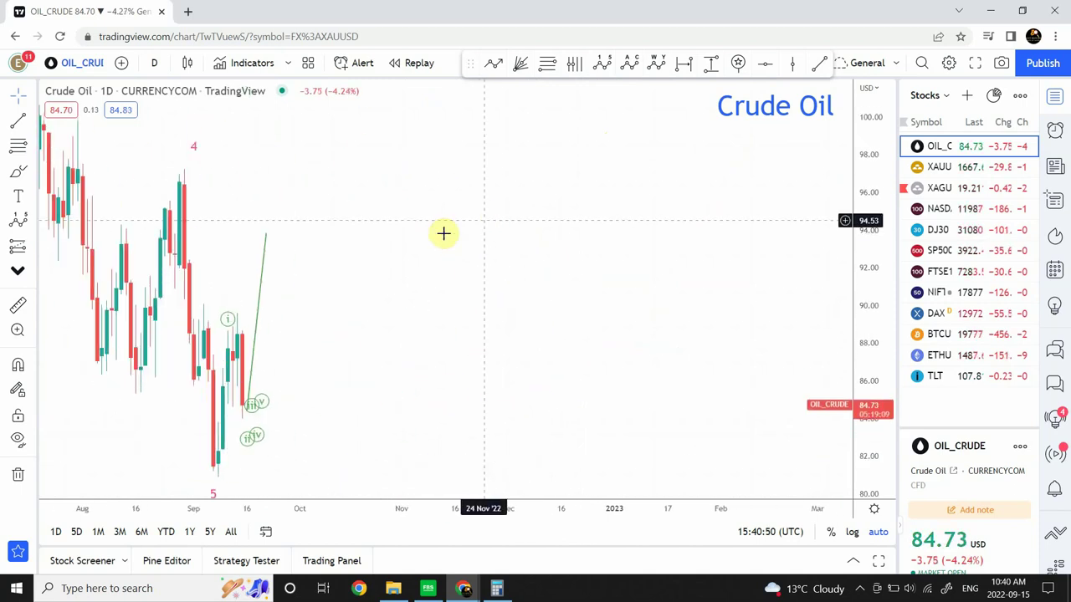
scroll(443, 234, "down", 6)
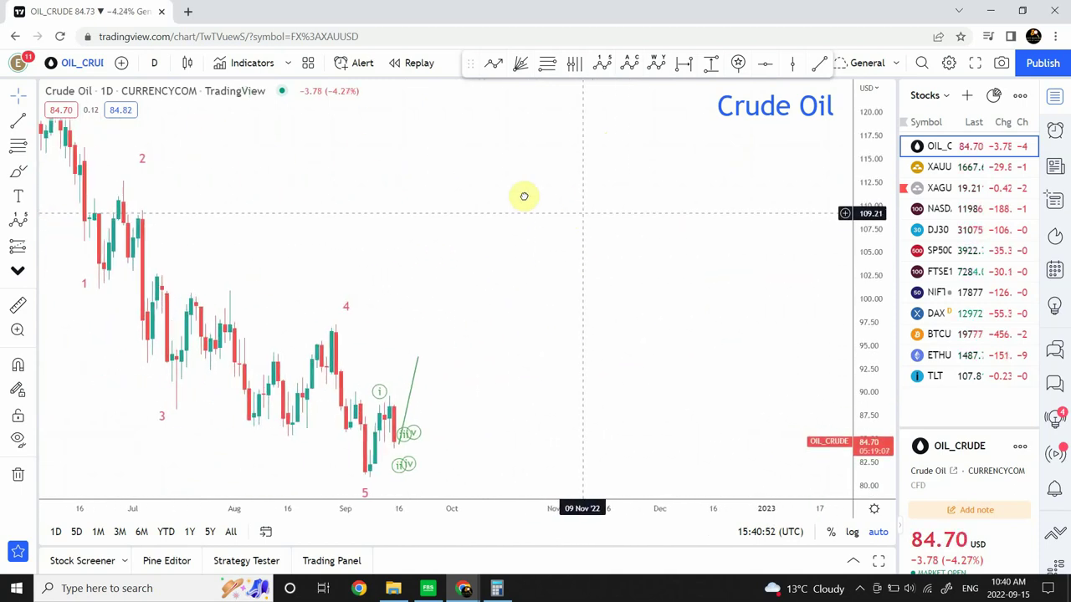
scroll(524, 195, "right", 2)
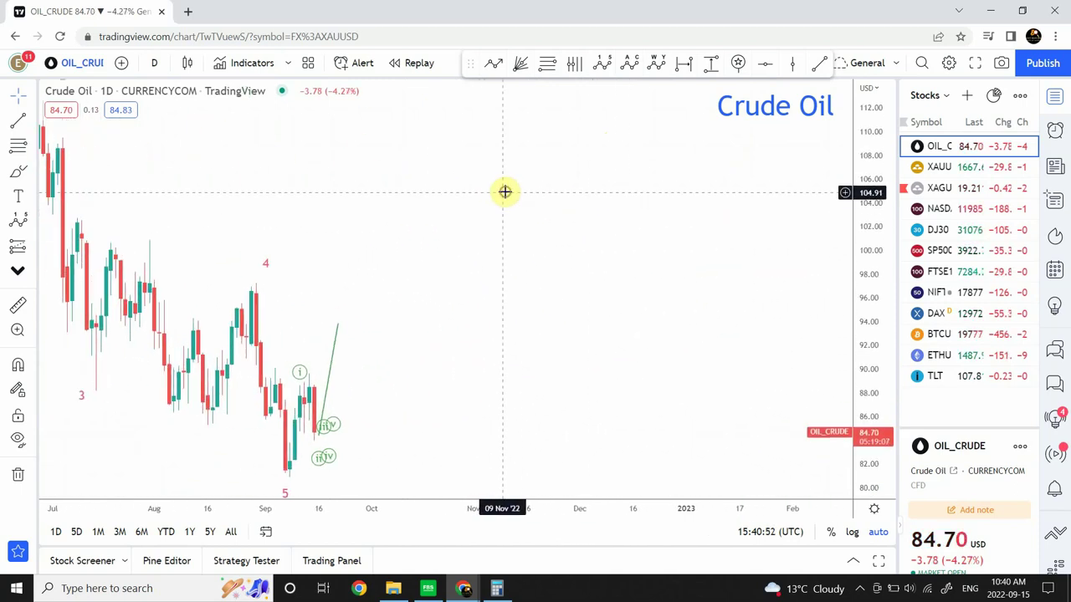
left_click(287, 497)
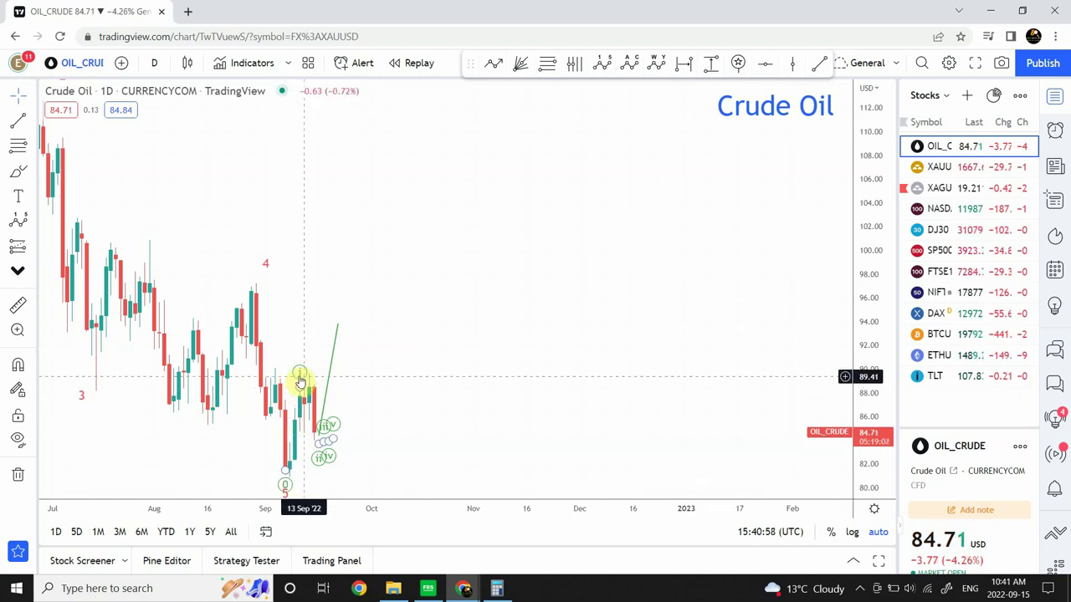
left_click(299, 376)
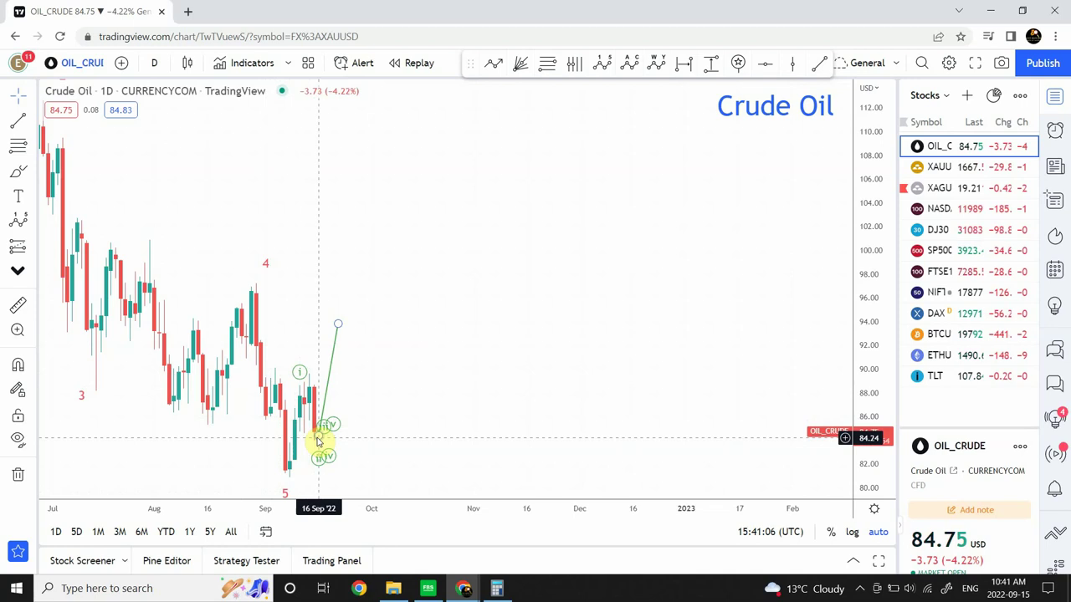
Step: Delete the green trend line drawn after the latest candle
left_click(339, 323)
left_click_drag(325, 346, 258, 416)
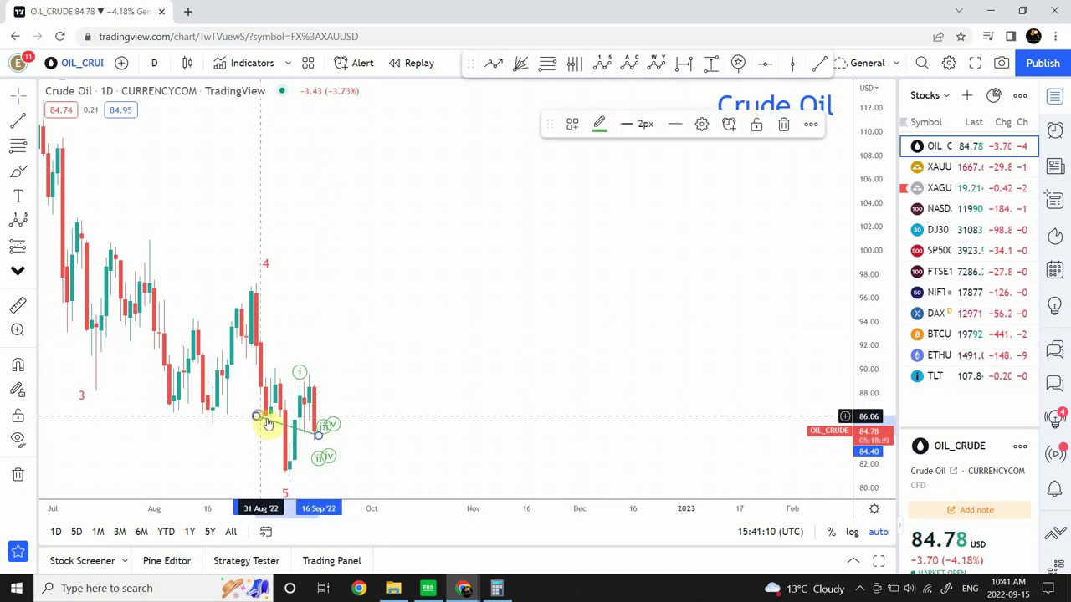
key("Delete")
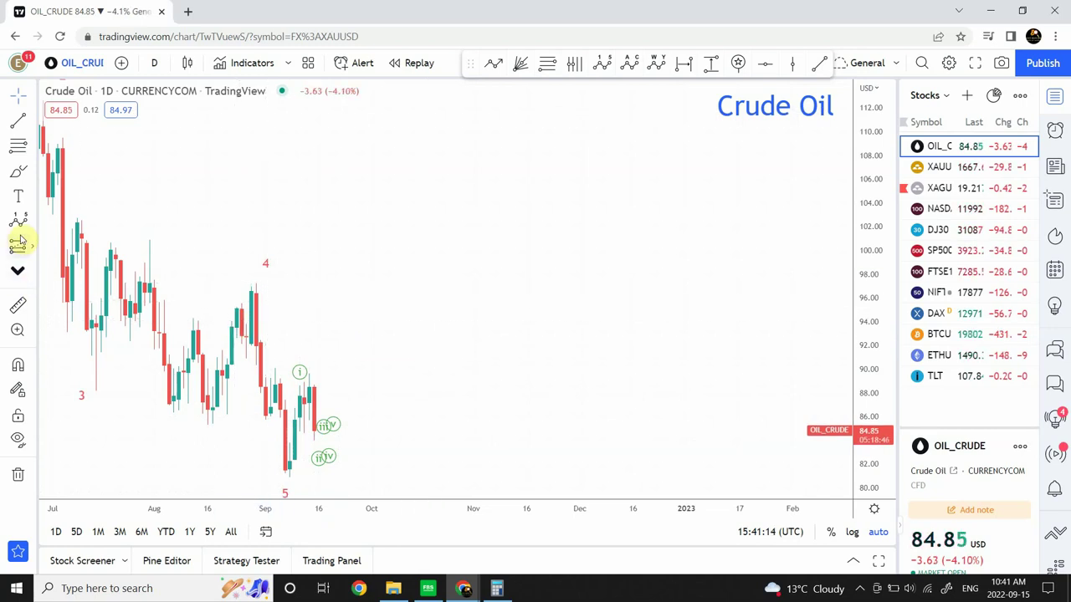
Step: Switch the chart to the 4 hour interval, showing price action from late July 2022 onward with waves 4 and 5
left_click(153, 62)
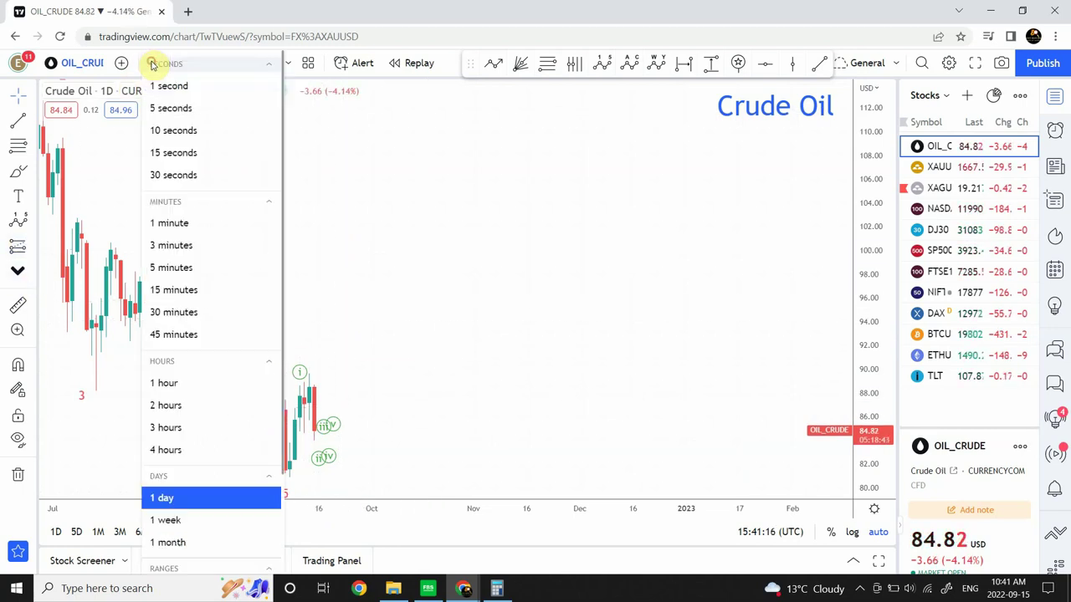
left_click(177, 449)
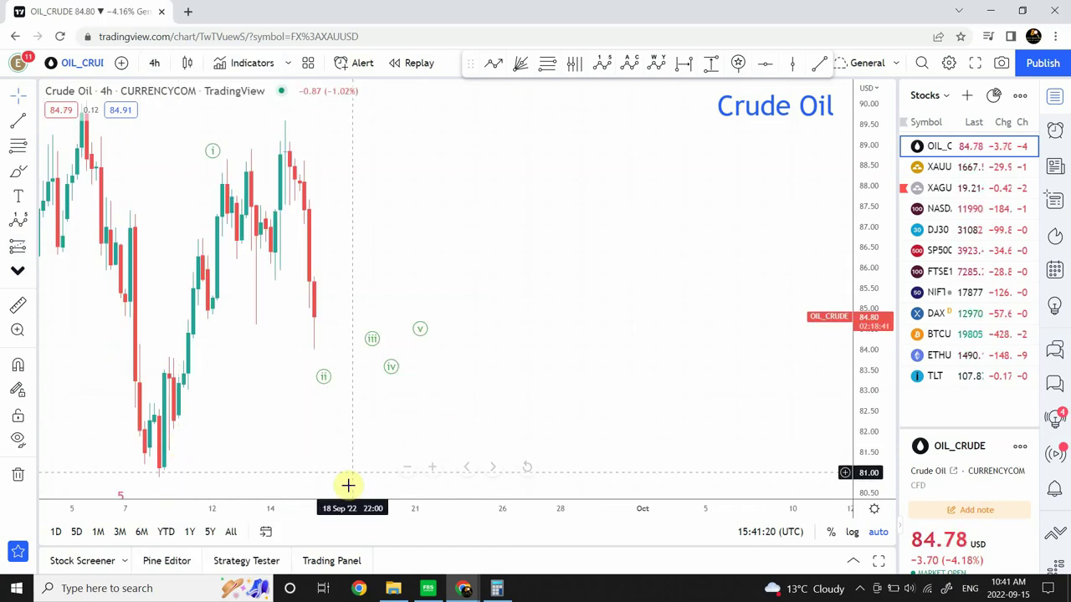
left_click(407, 473)
left_click(407, 474)
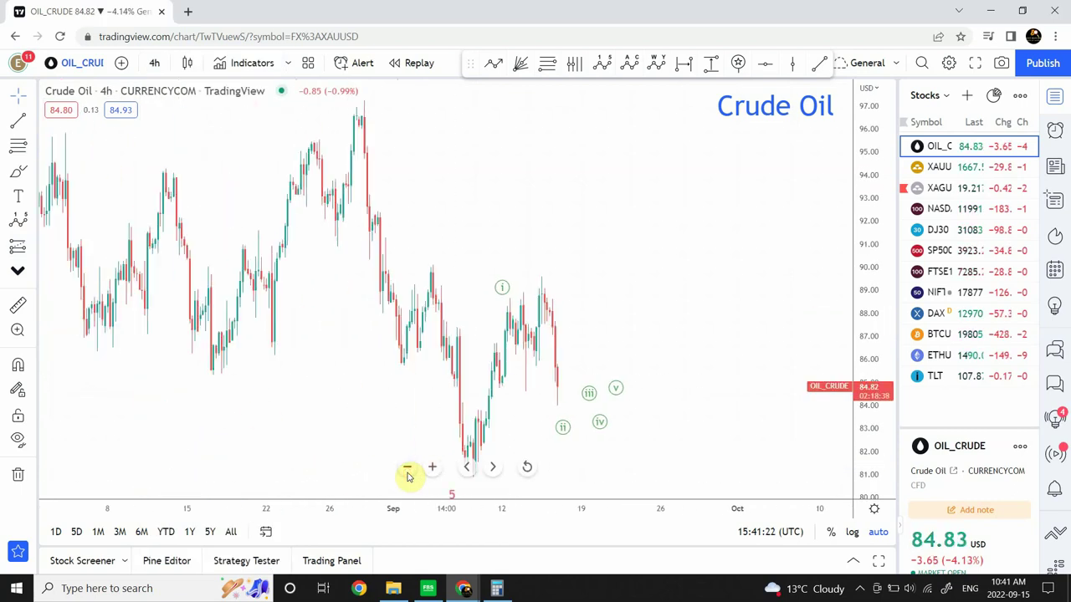
left_click_drag(478, 192, 579, 182)
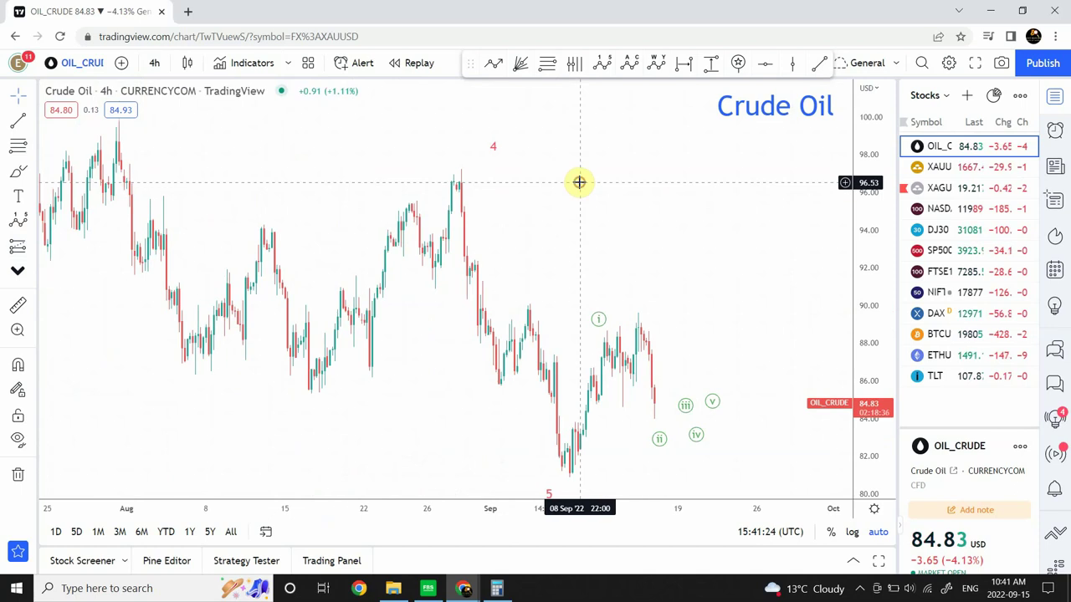
mouse_move(517, 466)
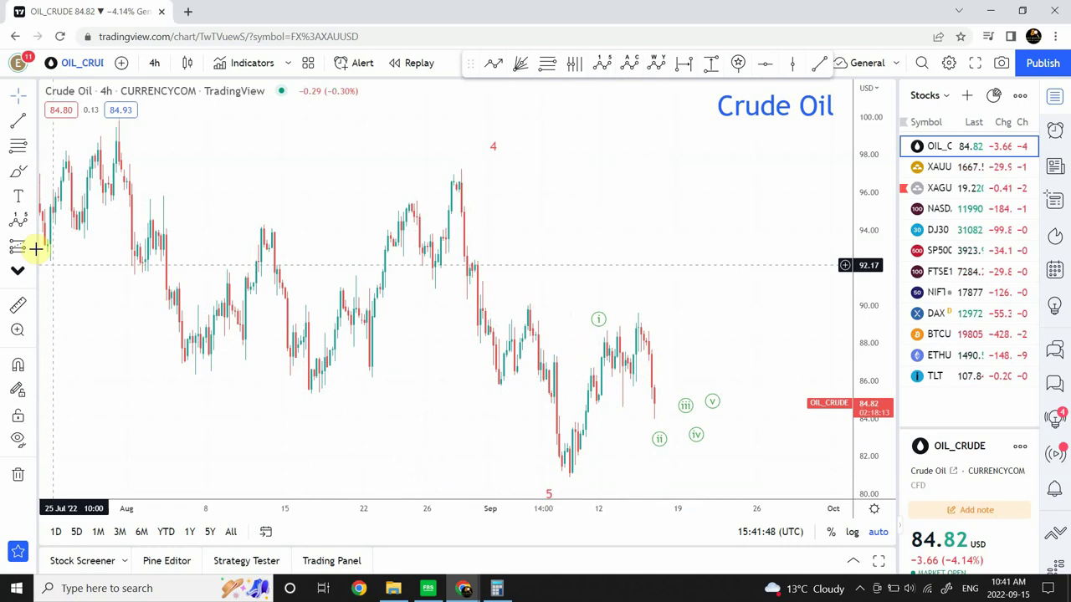
Step: Draw an inverted Head and Shoulders pattern from about 96.64 on 8 August to about 93.17 on 6 September, with the head near 87.80
left_click(34, 223)
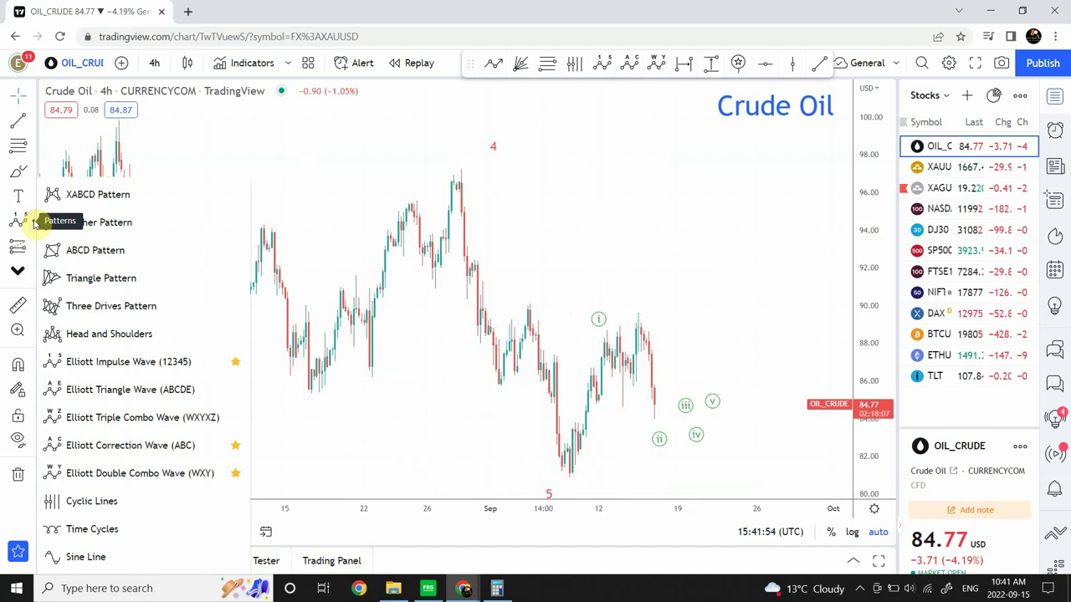
left_click(109, 333)
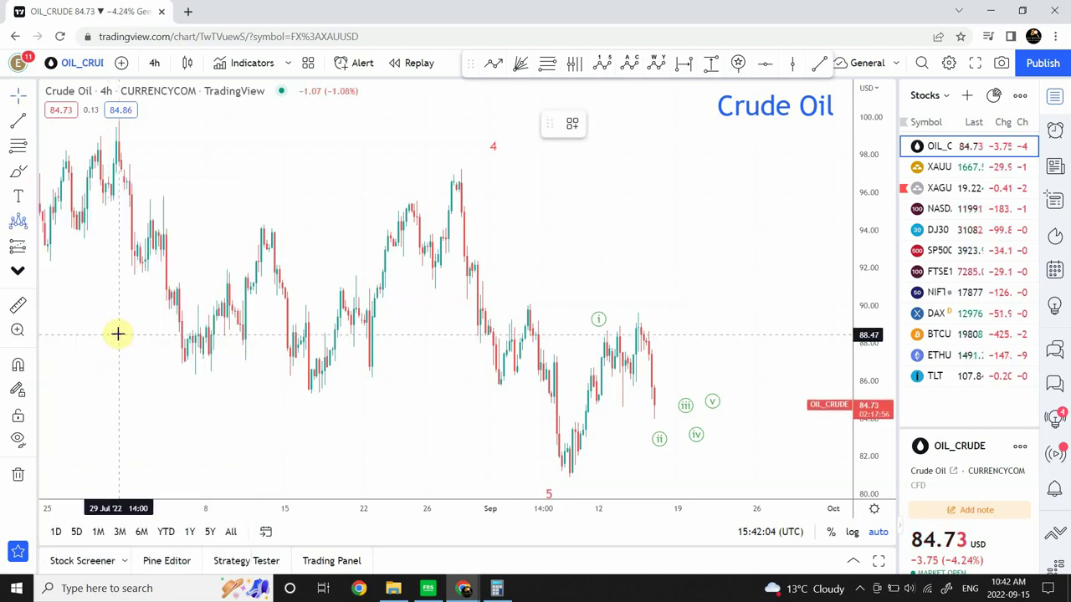
left_click(31, 223)
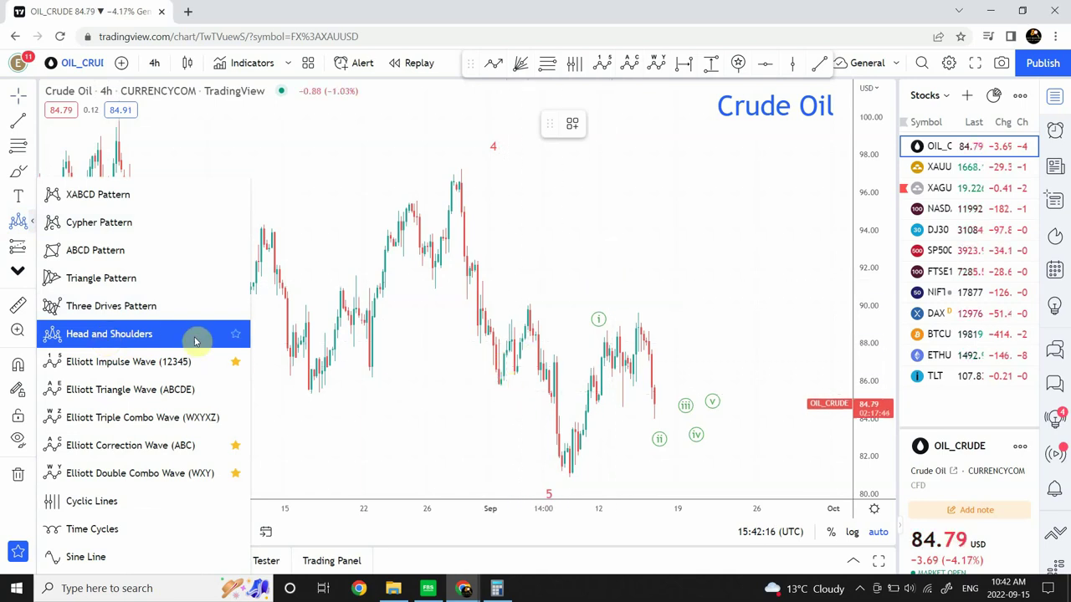
left_click(126, 333)
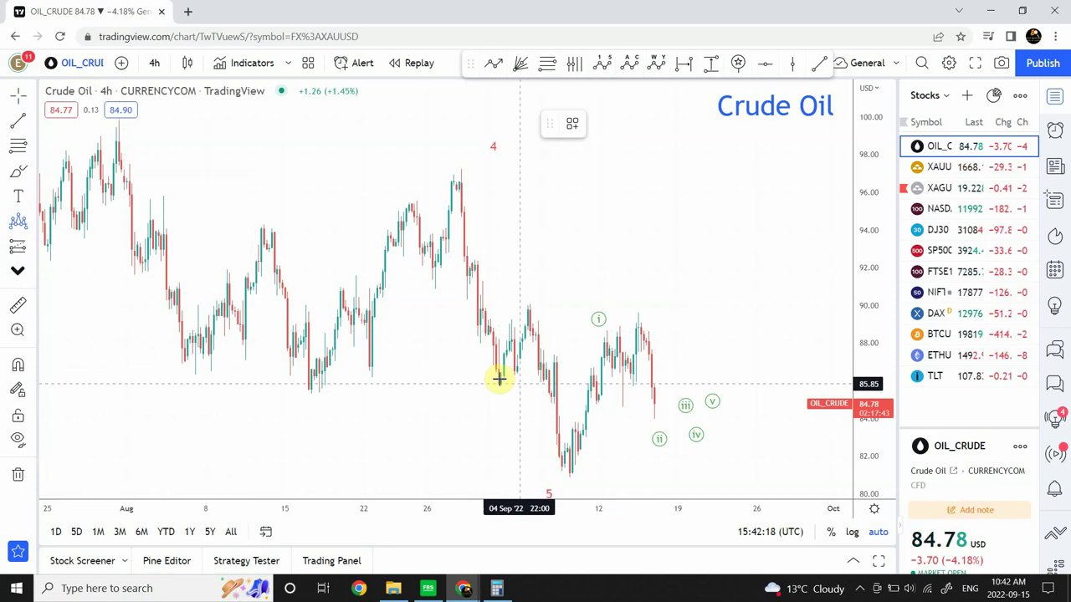
left_click(214, 179)
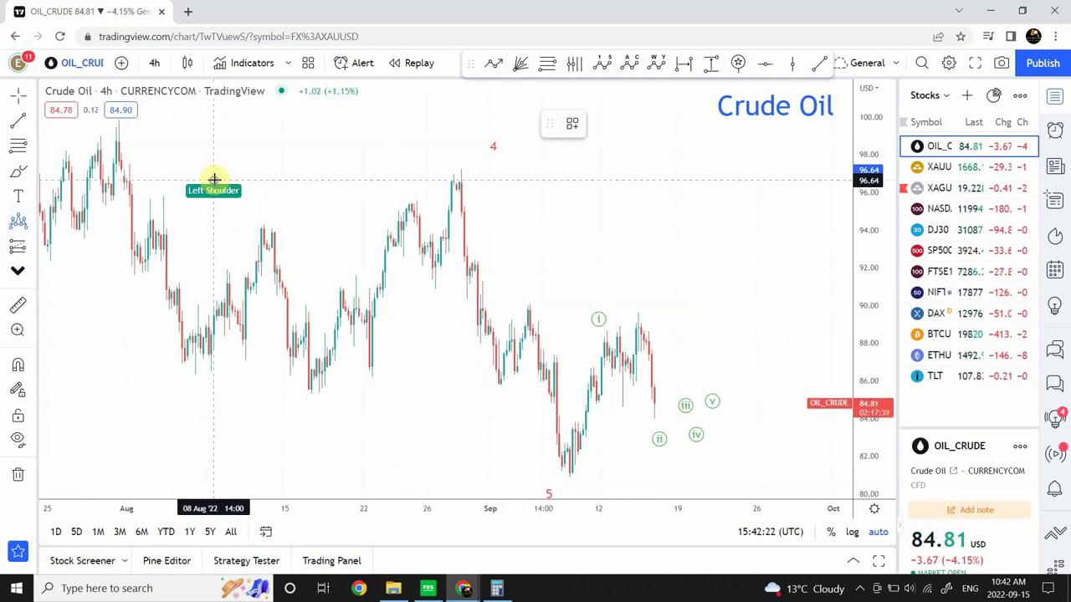
left_click(253, 355)
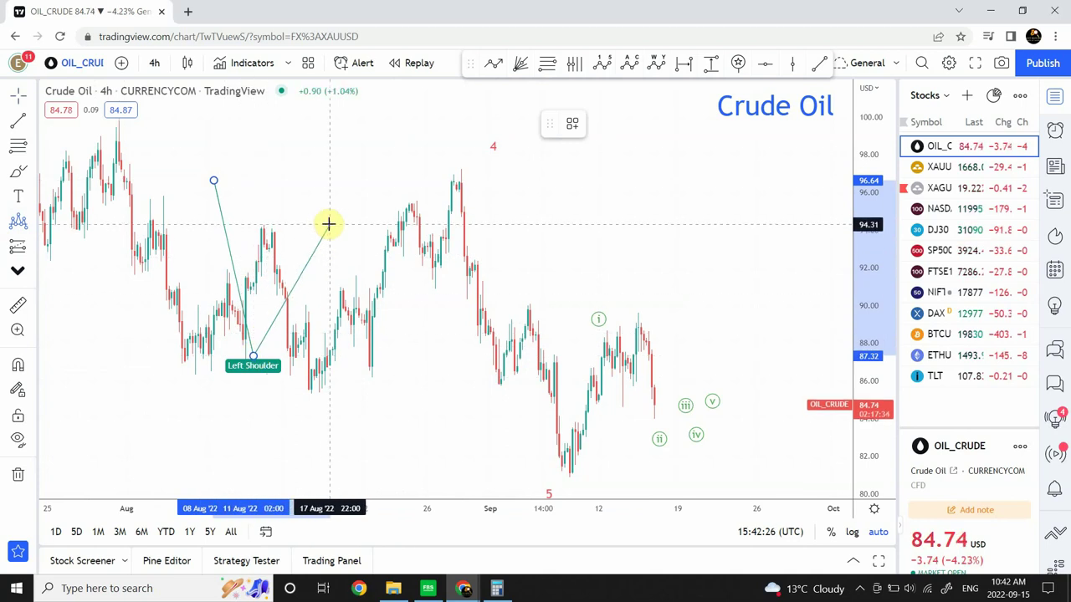
left_click(339, 123)
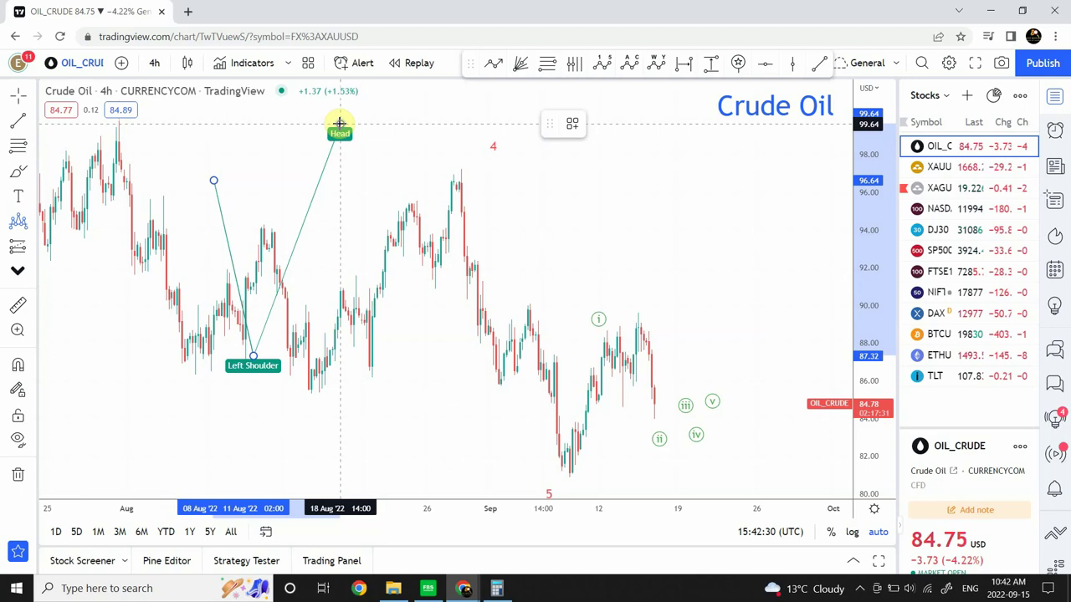
left_click(404, 346)
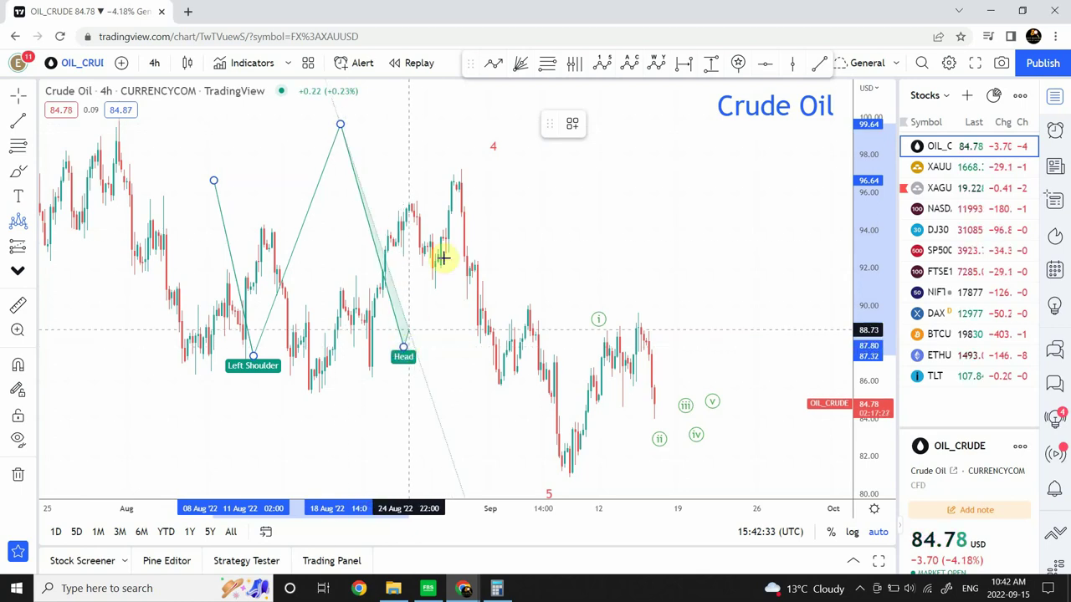
left_click(486, 128)
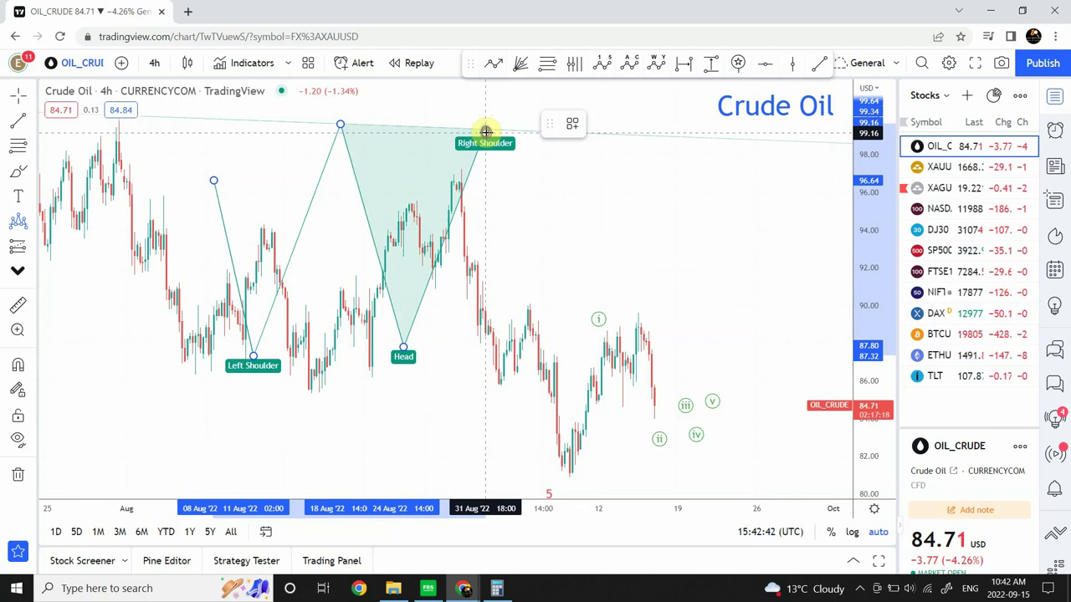
left_click(486, 131)
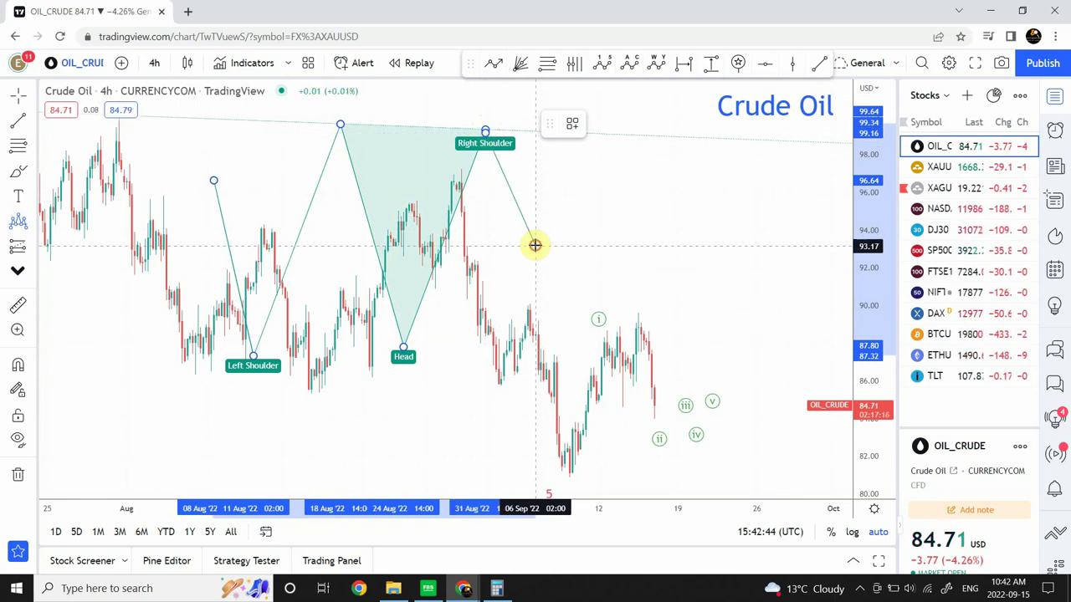
left_click(535, 246)
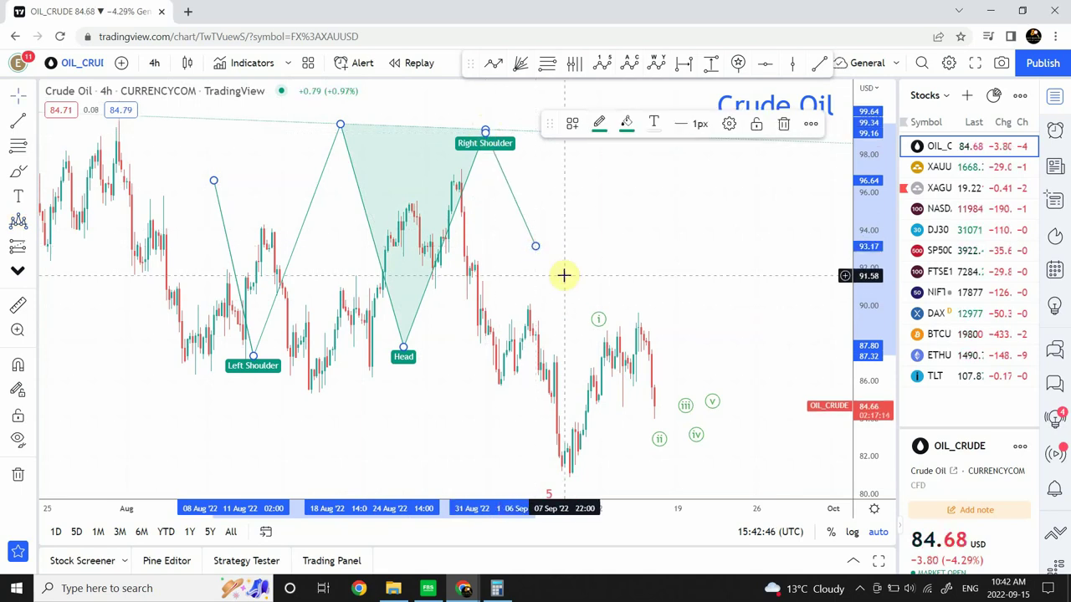
left_click(564, 276)
Step: Delete the head and shoulders pattern drawn over the August candles
left_click(404, 342)
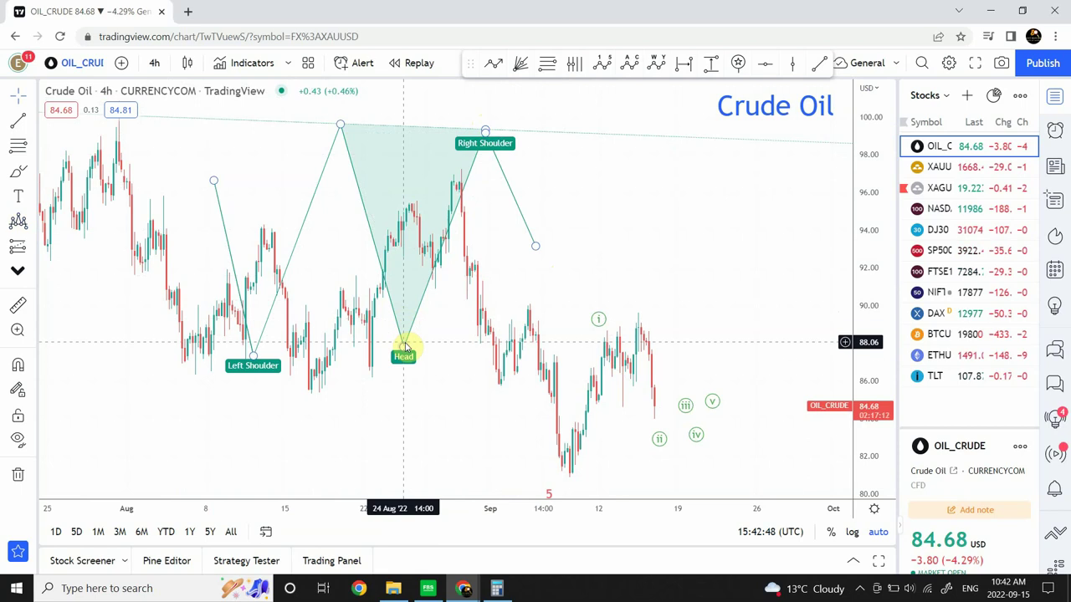
key("Delete")
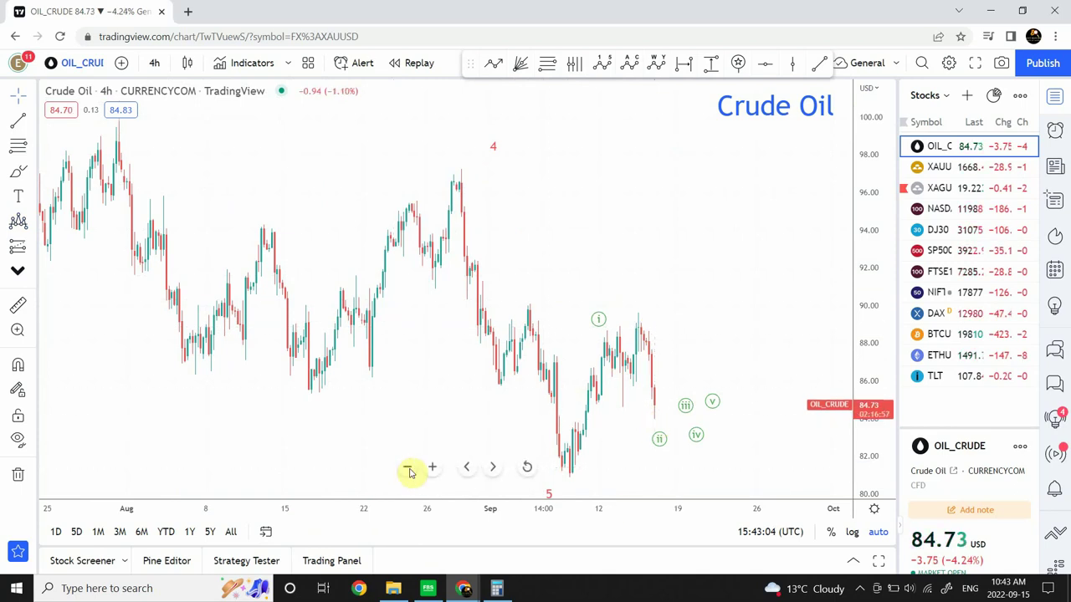
Step: Examine the wider 4 hour decline marked with waves 1 to 5, leaving empty space after the latest candle
left_click(409, 469)
left_click(409, 470)
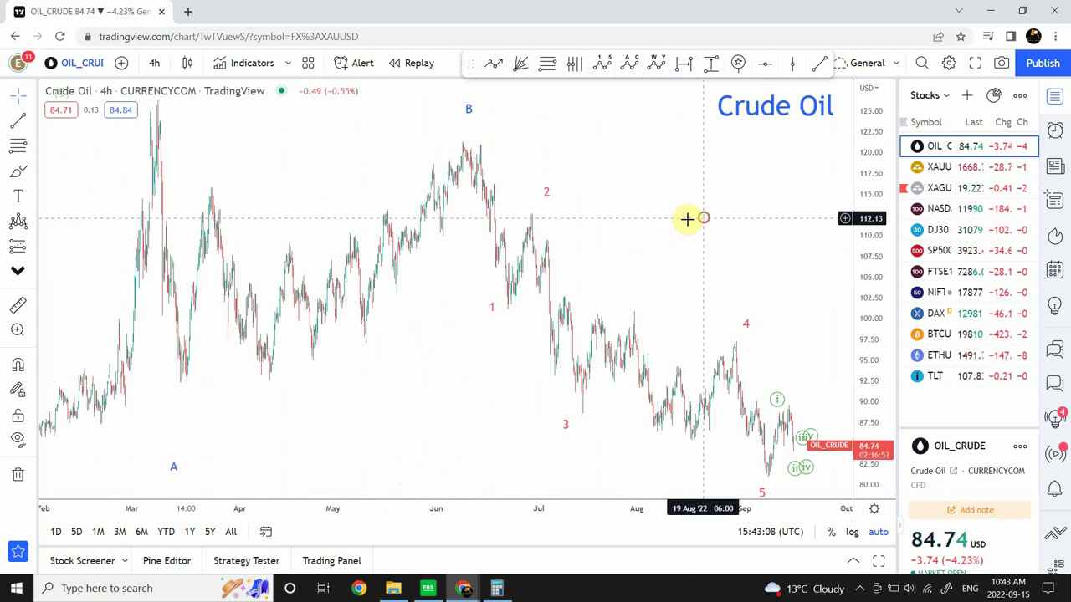
left_click_drag(689, 218, 483, 217)
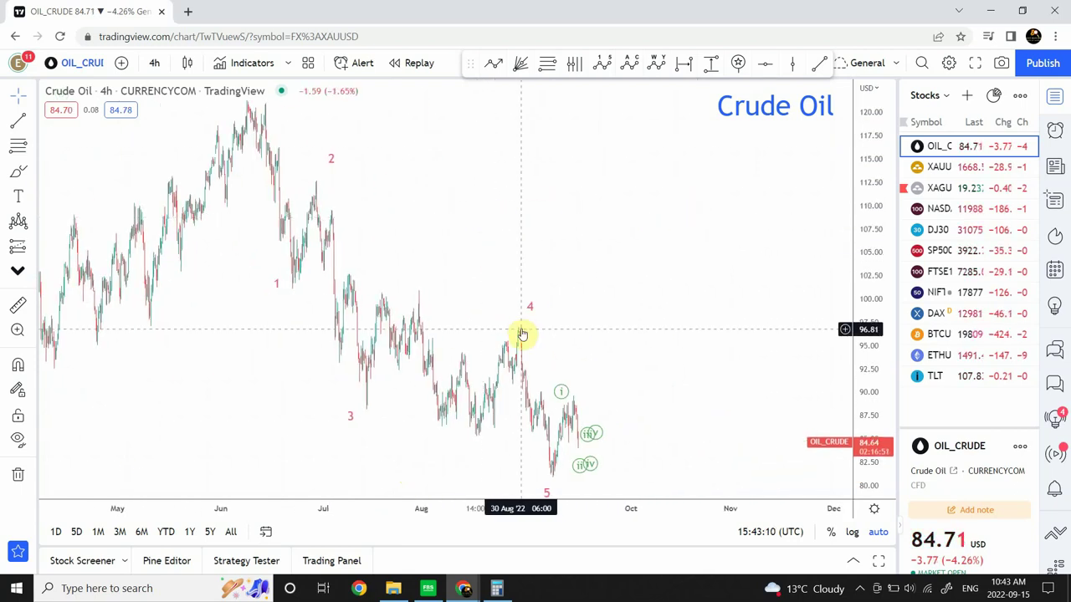